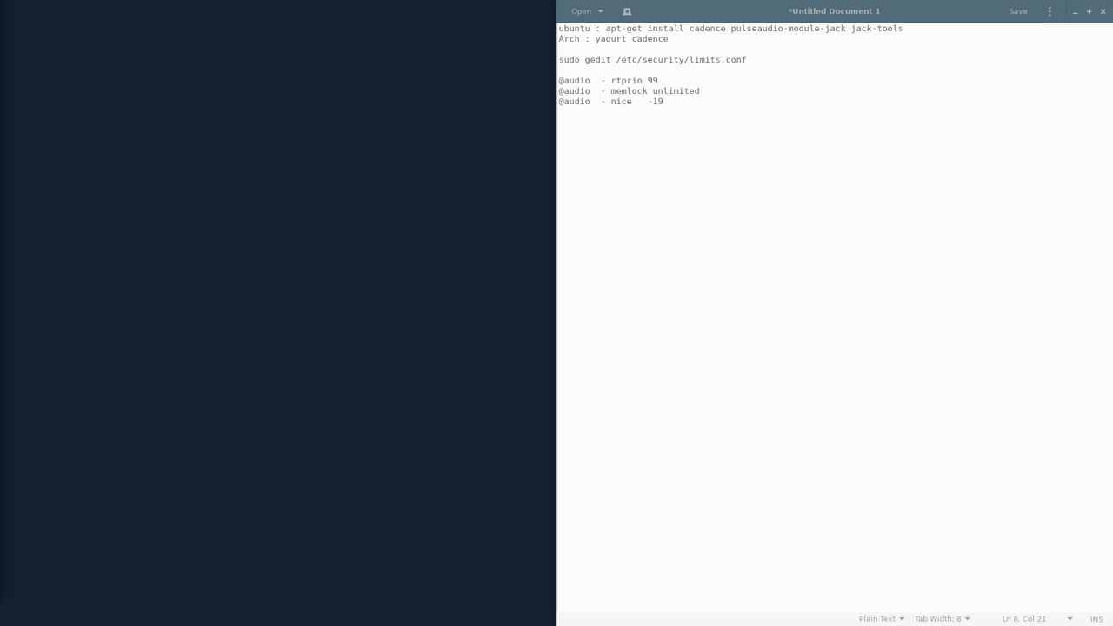
Step: Check Cadence's JACK status (realtime, 44100 Hz, 1024 buffer, 23.2 ms, PulseAudio bridged) beside the gedit notes
click(882, 430)
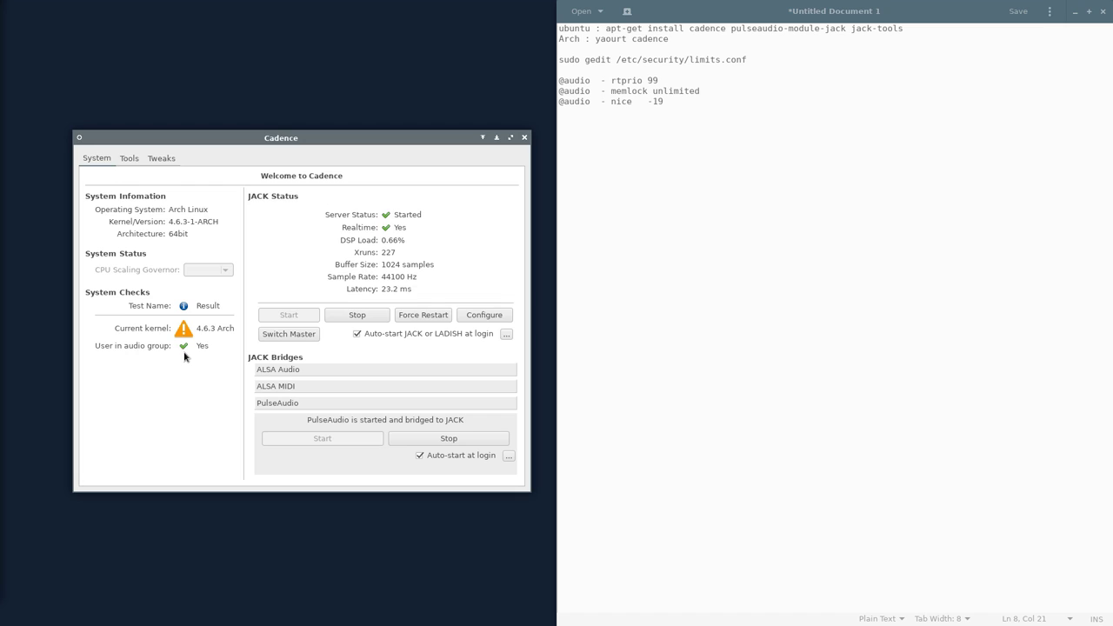
click(856, 191)
Step: Add 'sudo usermod -a -G audio userName' on a new line below the limits entries in gedit
click(987, 132)
key(Return)
key(Return)
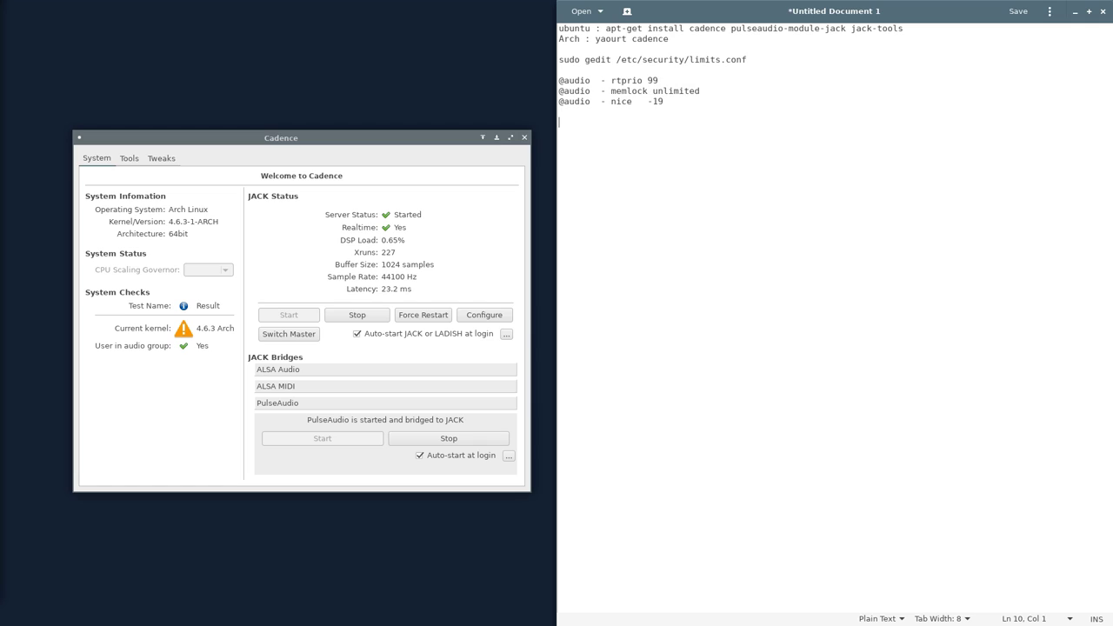
text(sudo usermod -a -G audio userName)
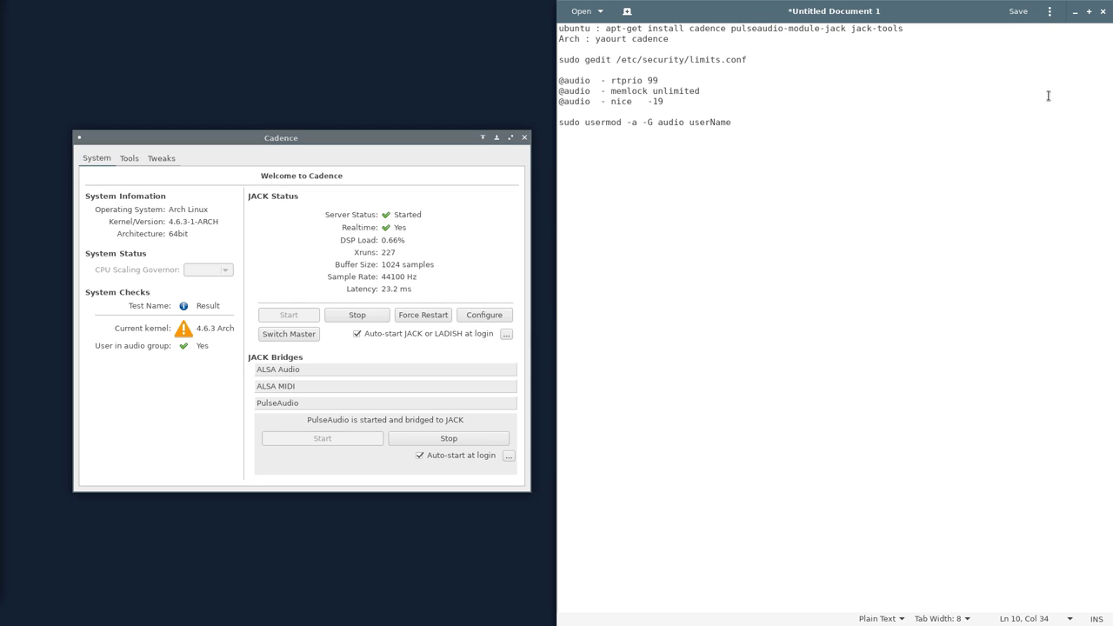
click(404, 171)
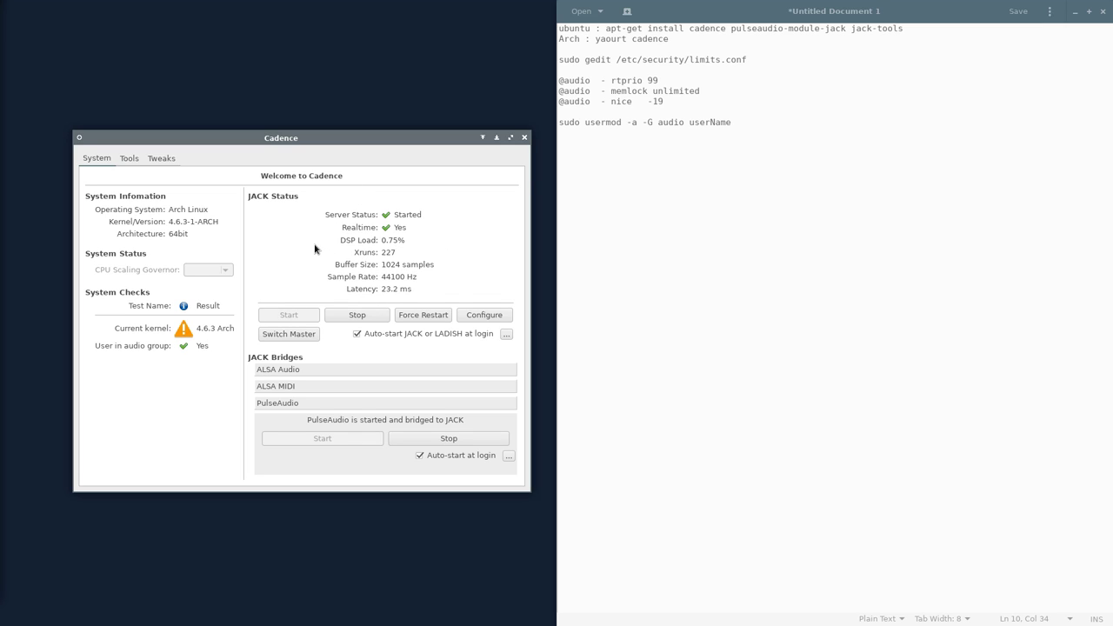
Step: Open JACK Settings, review the Engine options, then the ALSA driver (hw:PCH,0, 44100 Hz, 1024 frames)
click(481, 314)
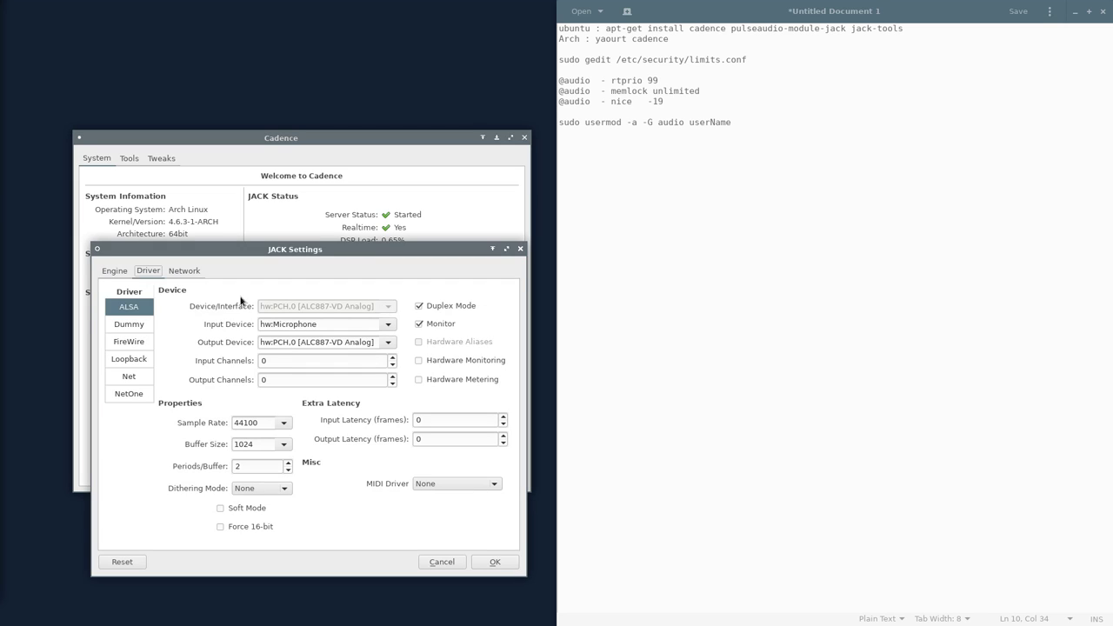
click(122, 276)
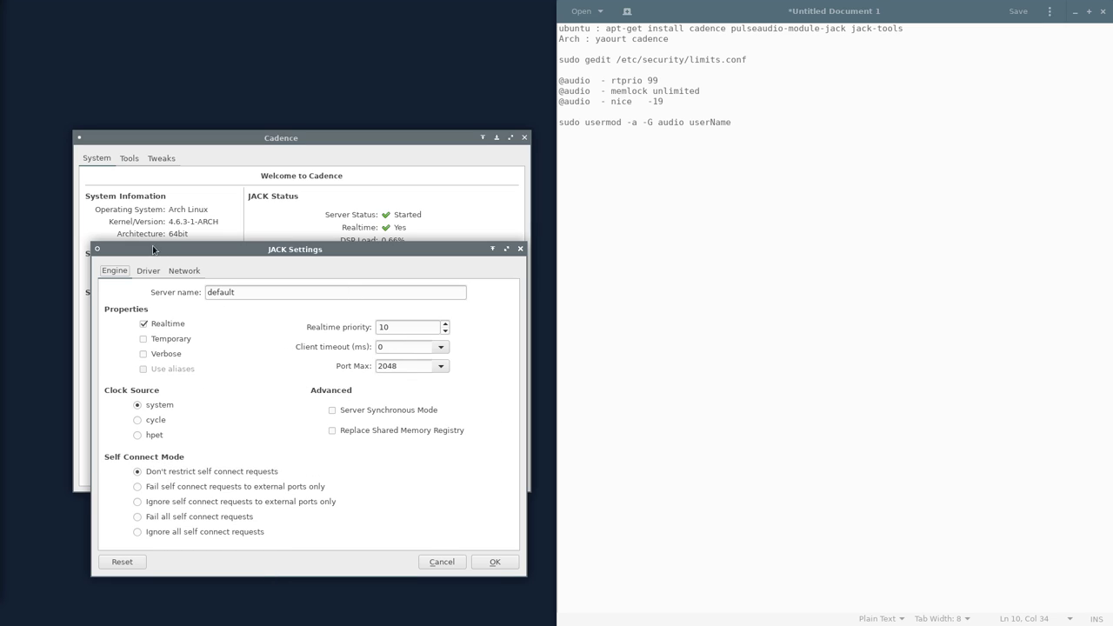
click(144, 272)
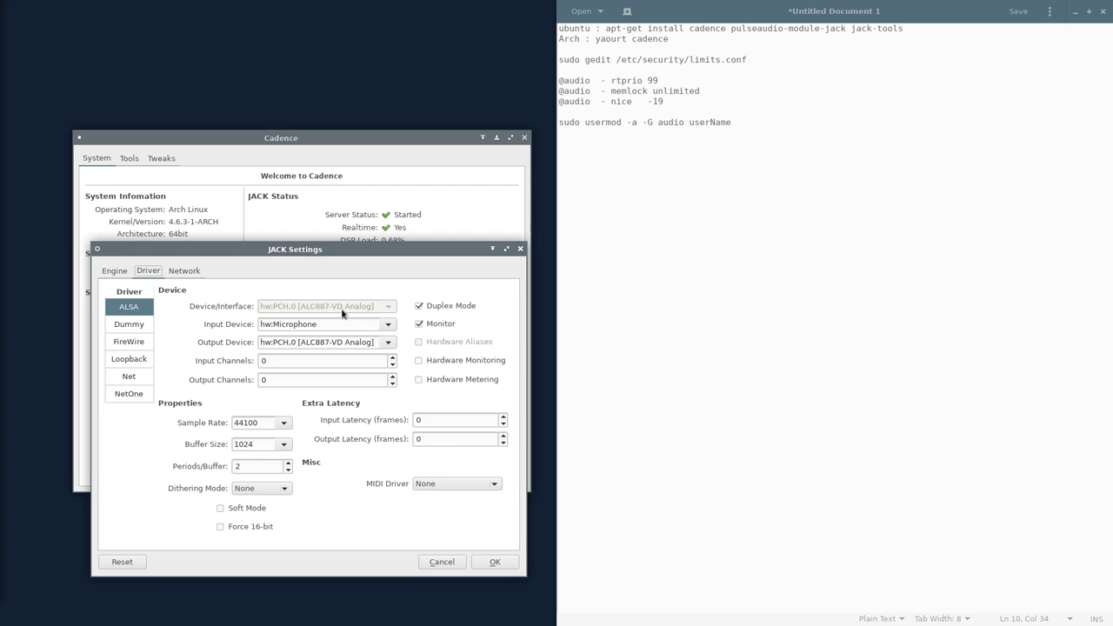
click(421, 306)
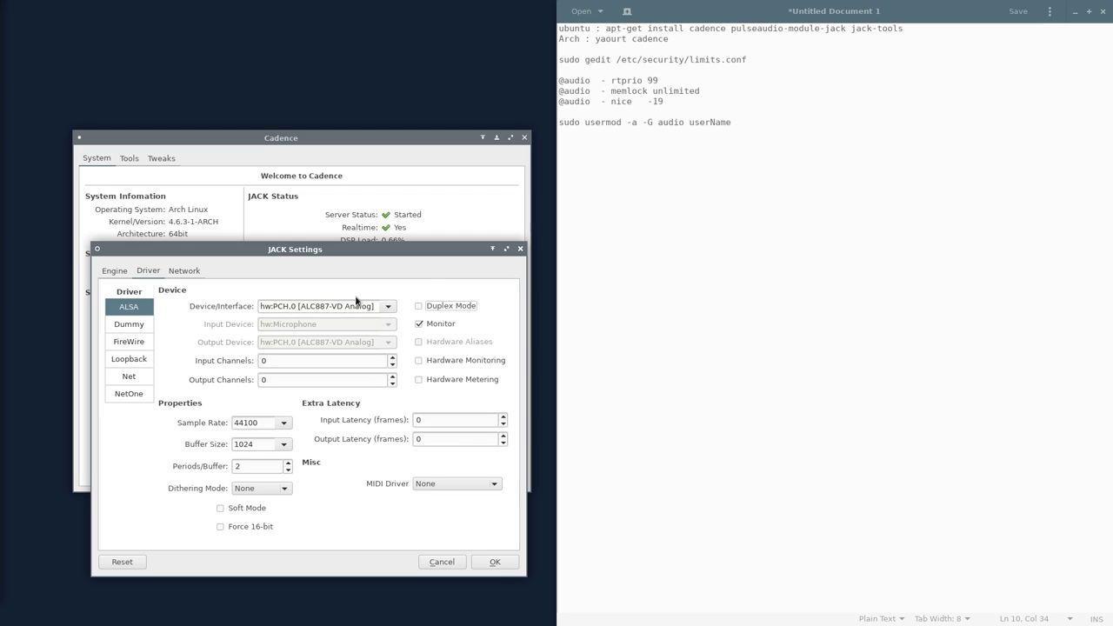
click(438, 313)
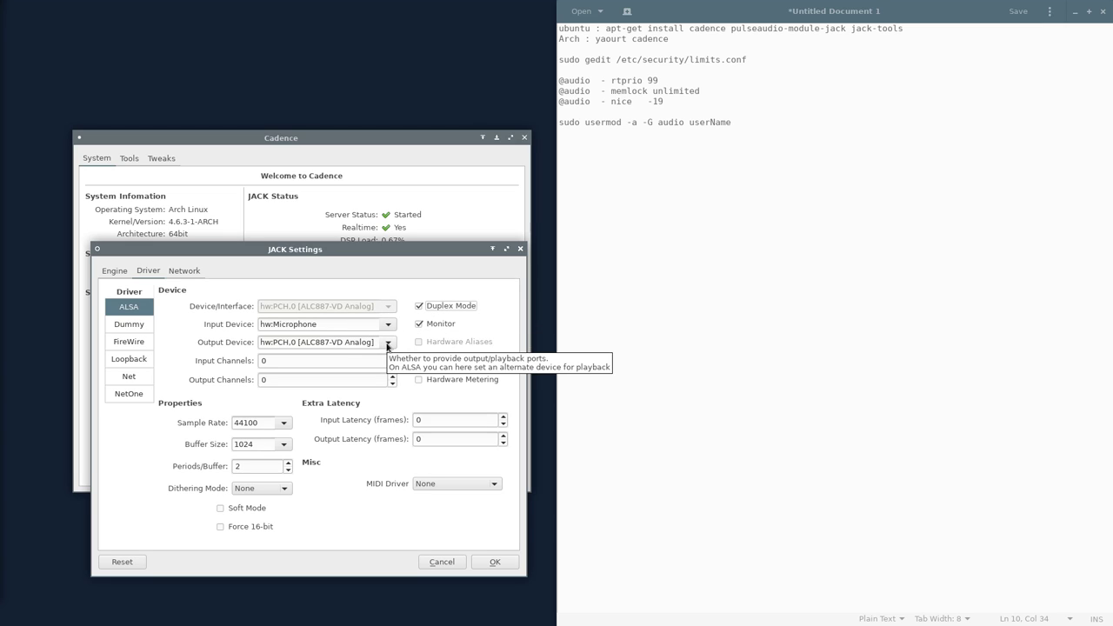
click(386, 344)
click(388, 345)
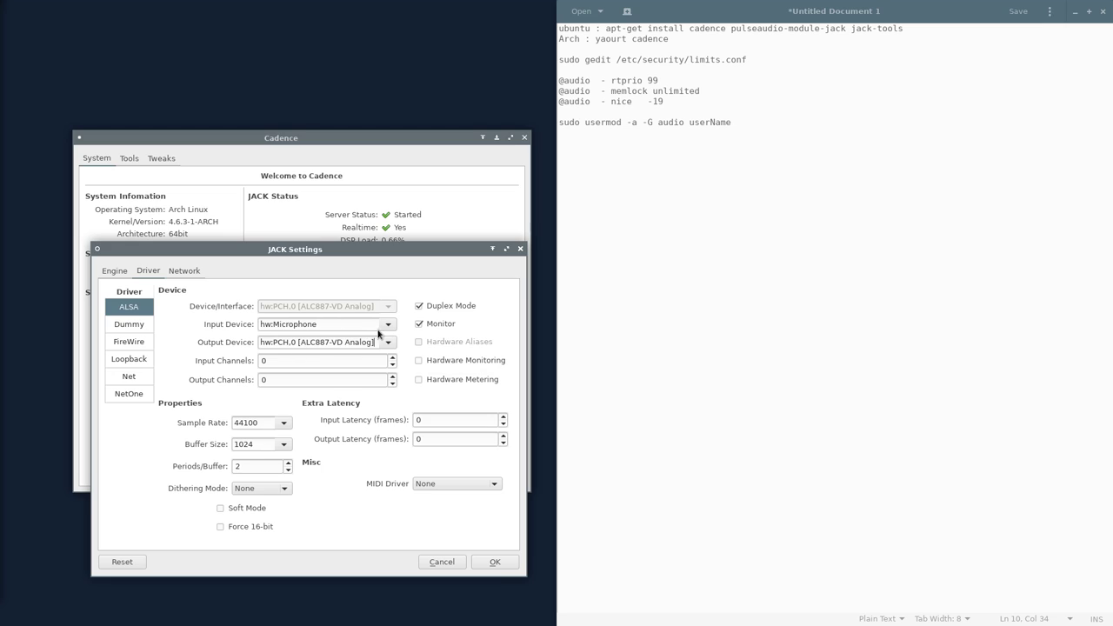
click(387, 325)
click(386, 328)
click(382, 327)
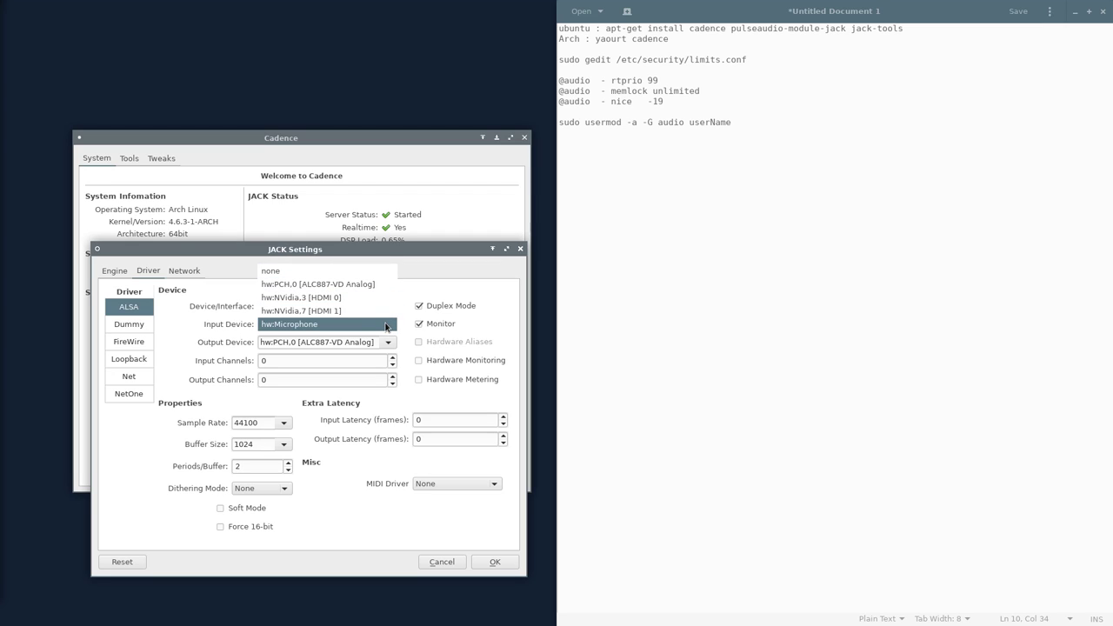
click(386, 332)
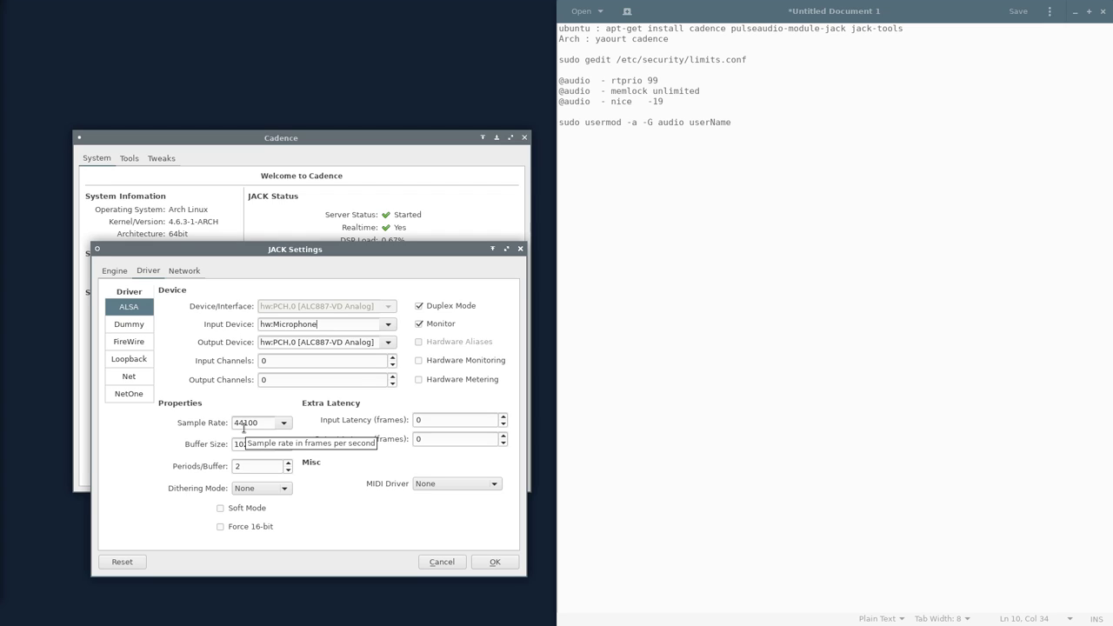
click(276, 426)
click(276, 426)
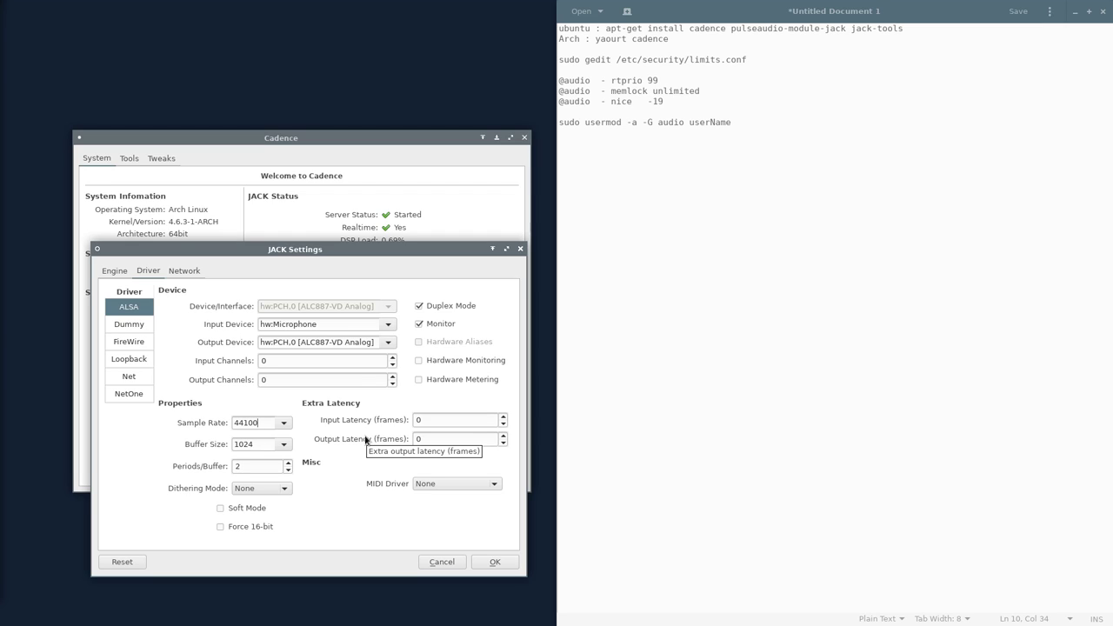
Step: Keep sample rate 44100, buffer size 1024 and MIDI driver None, then view the Network tab
click(279, 428)
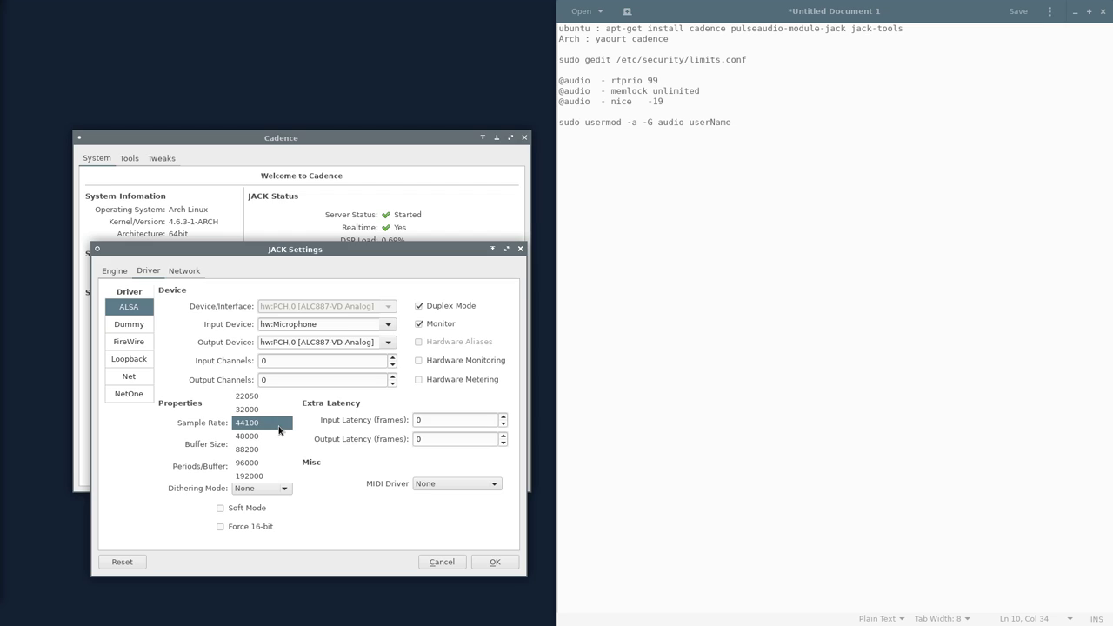
click(278, 429)
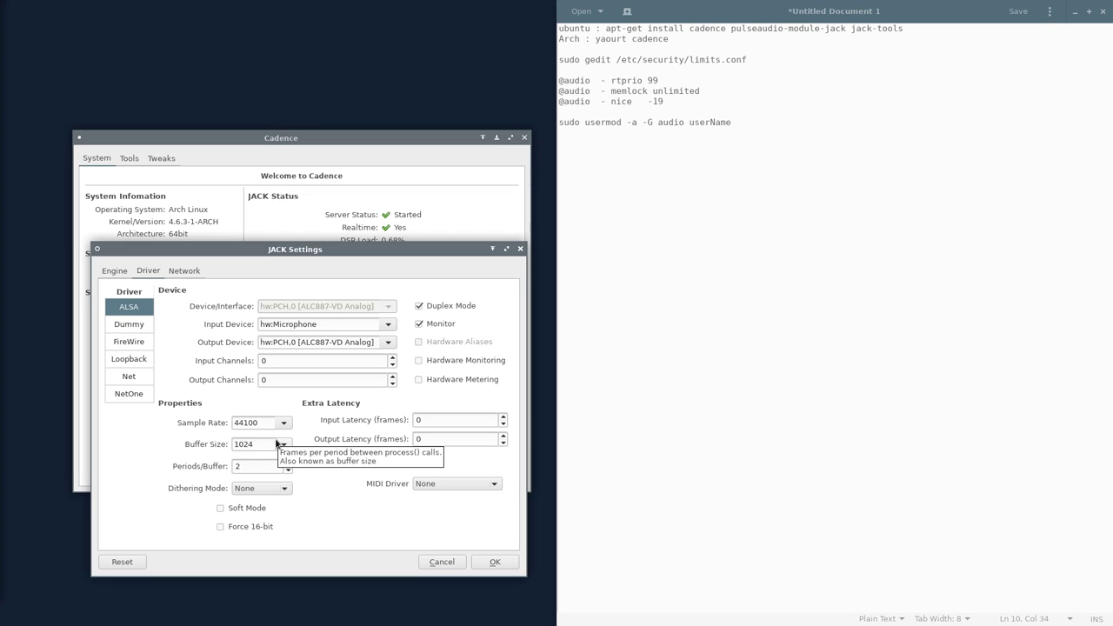
click(276, 443)
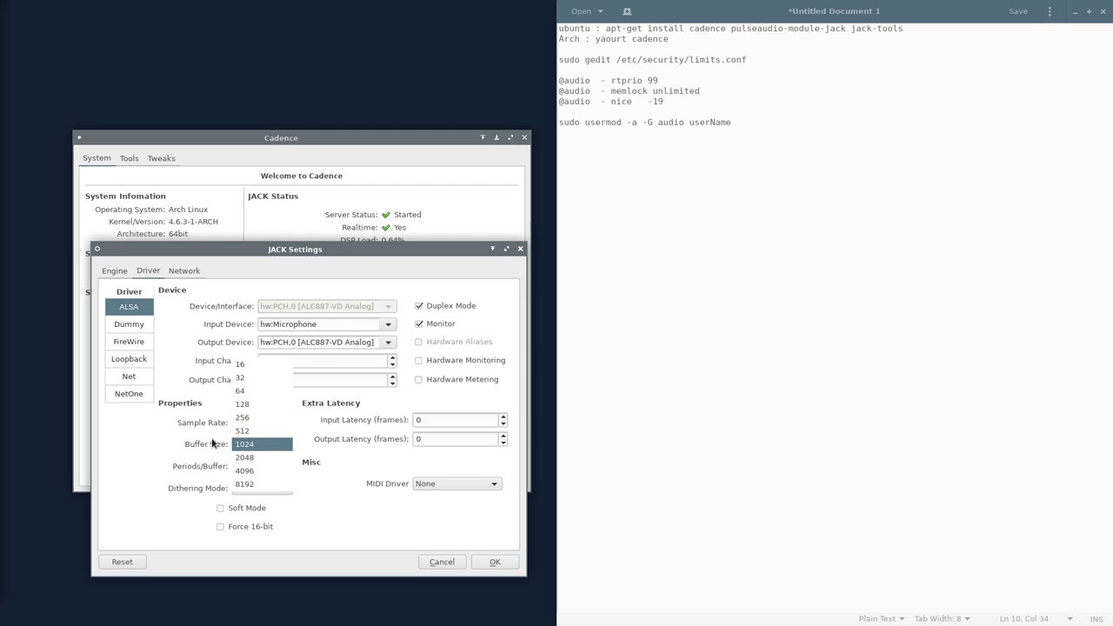
click(248, 446)
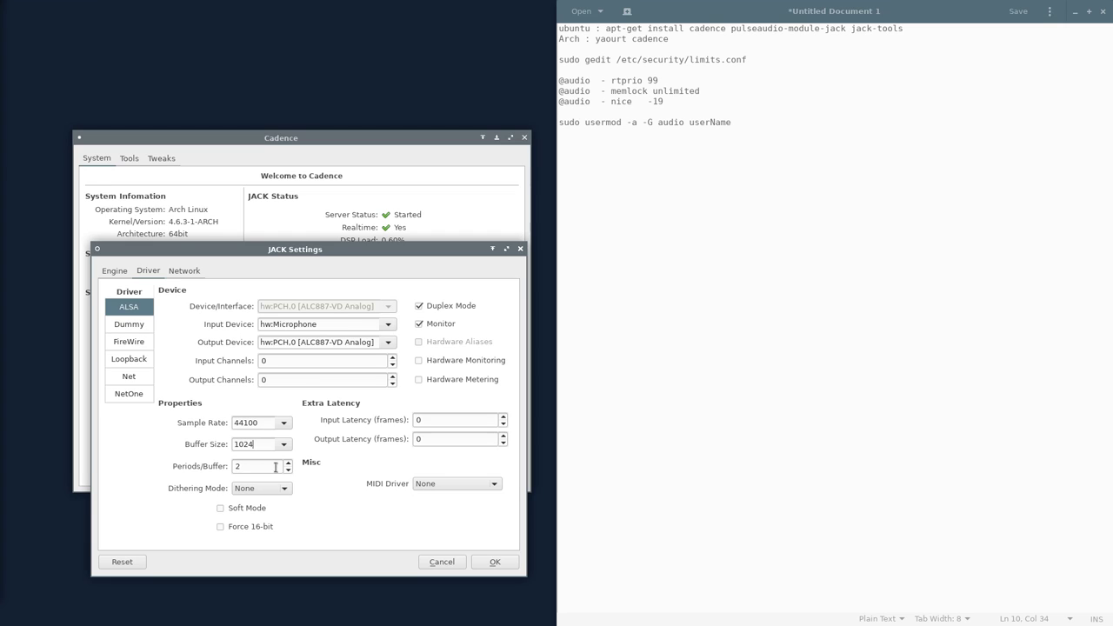
click(423, 486)
click(423, 487)
click(423, 487)
click(423, 487)
click(188, 273)
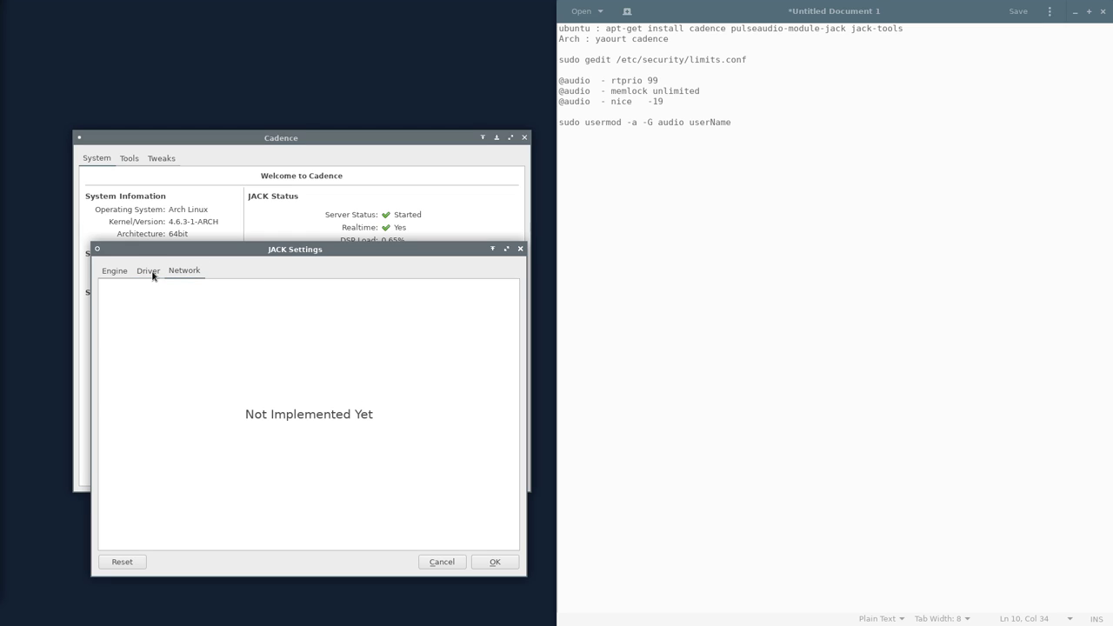
Step: Close JACK Settings unchanged and keep the ALSA -> PulseAudio -> JACK audio bridge
click(154, 274)
click(442, 562)
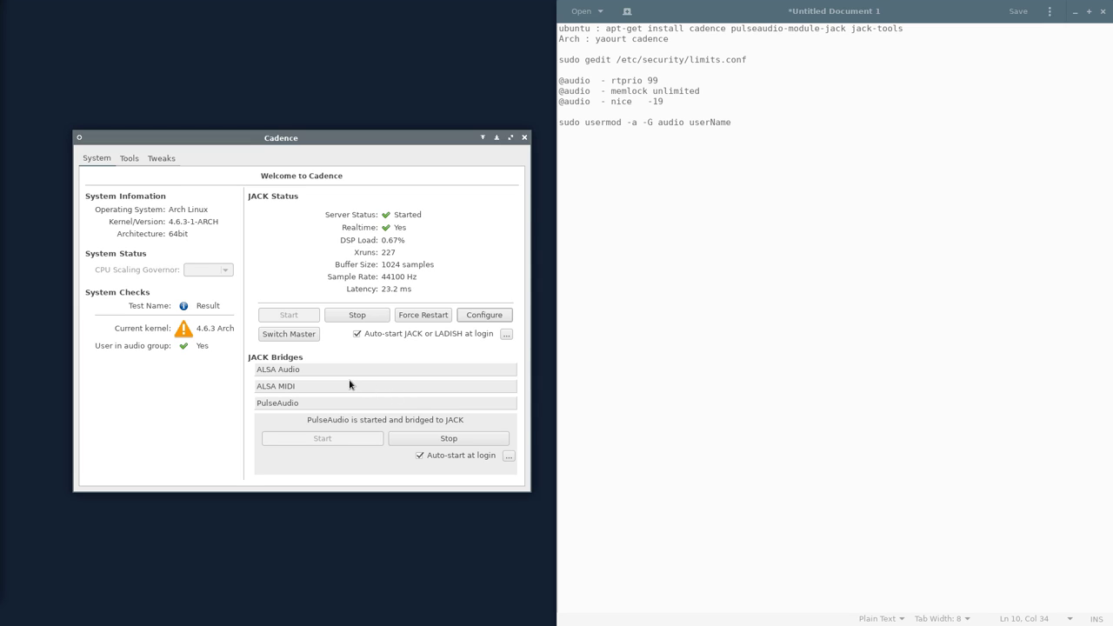
click(301, 370)
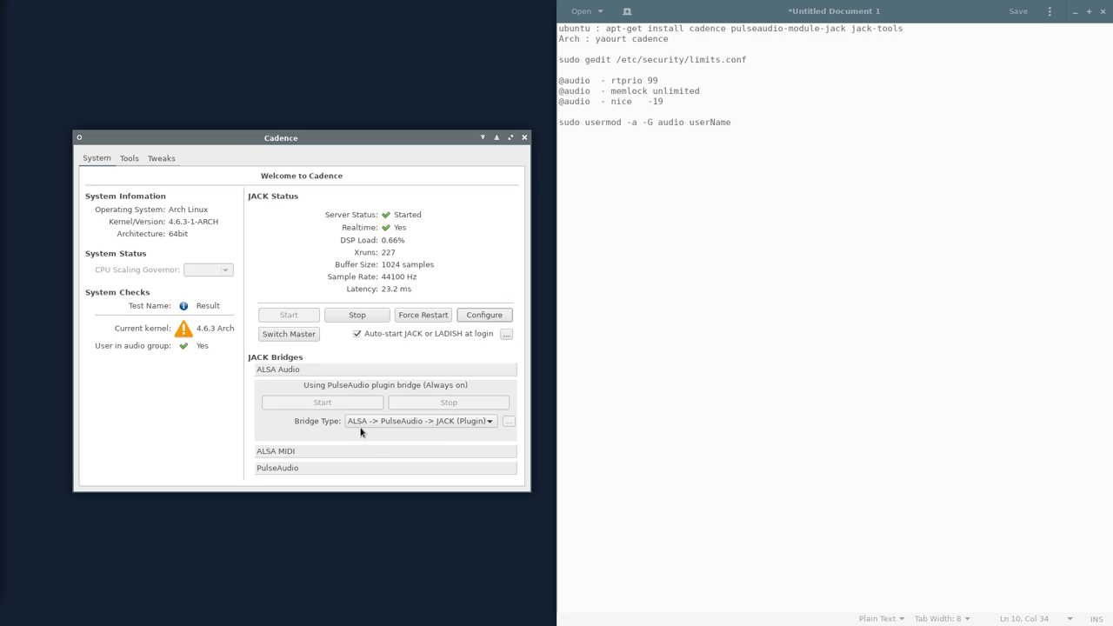
click(354, 423)
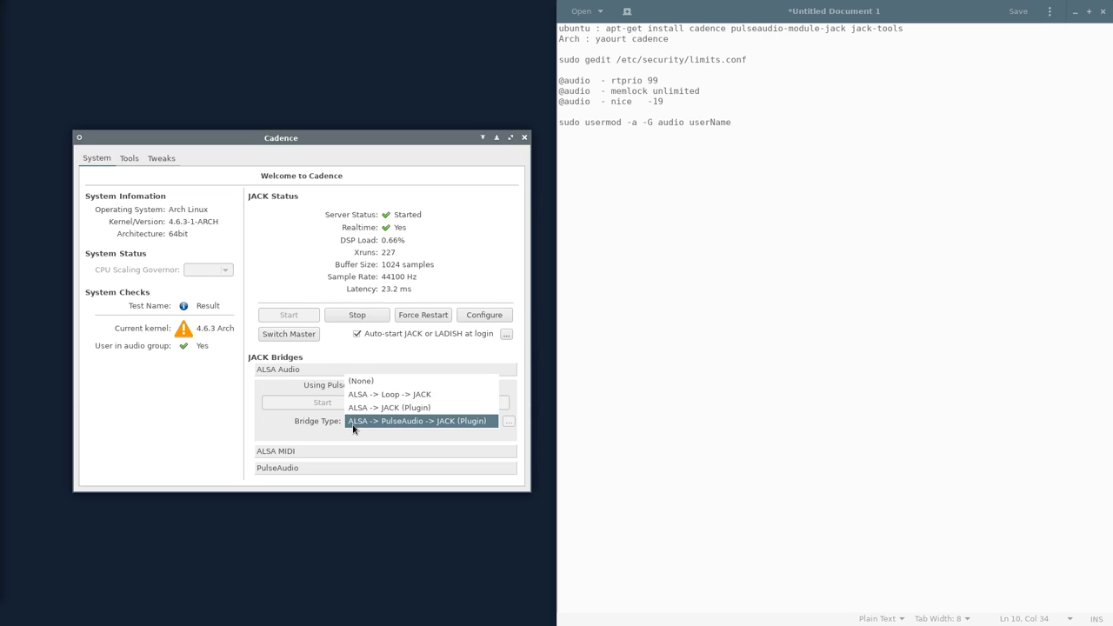
click(353, 422)
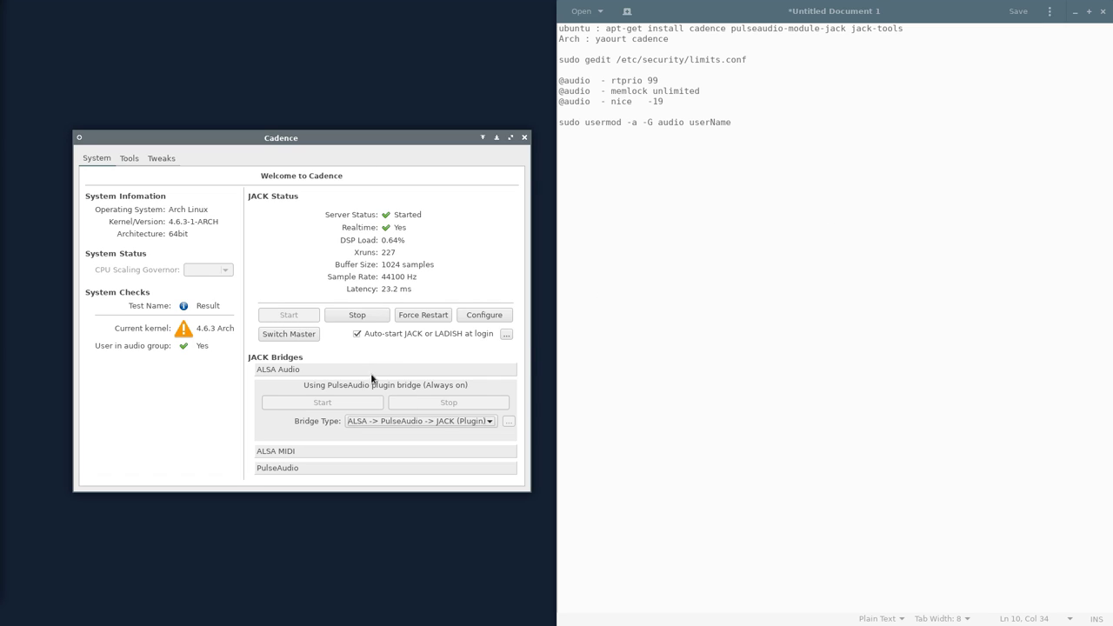
Step: Inspect the ALSA MIDI and PulseAudio bridge details, then launch Catia from the Tools tab
click(275, 452)
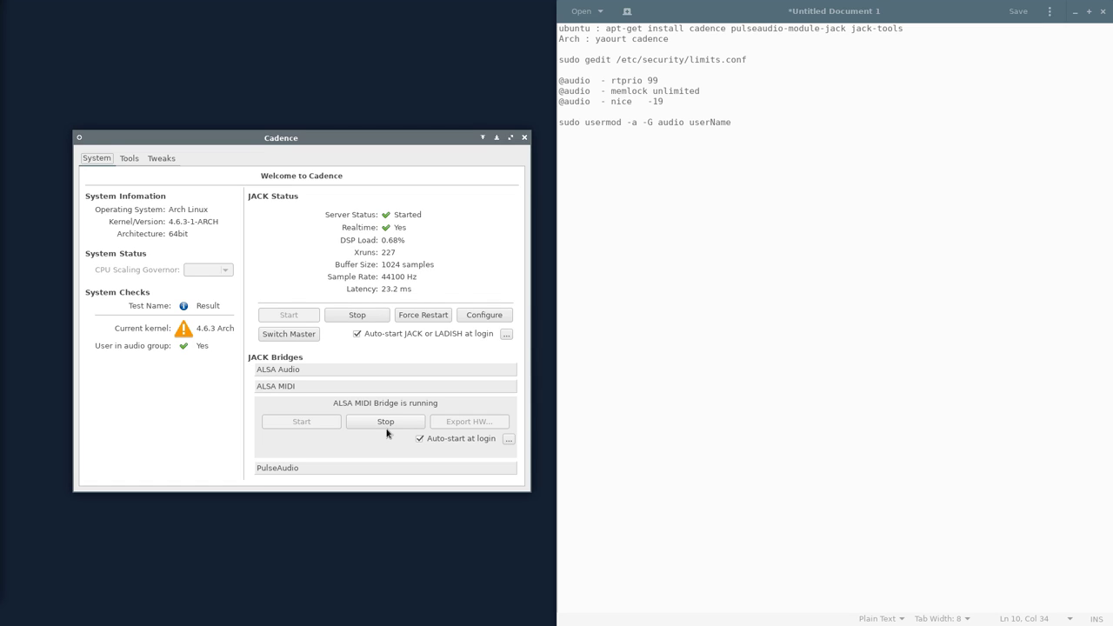
click(319, 468)
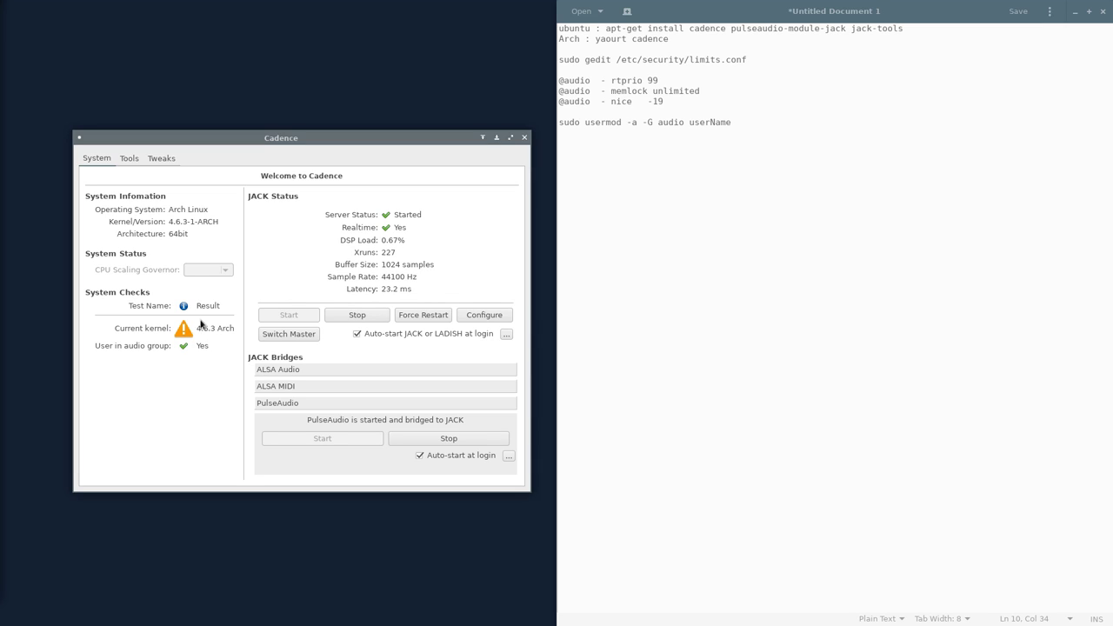
click(203, 188)
click(123, 161)
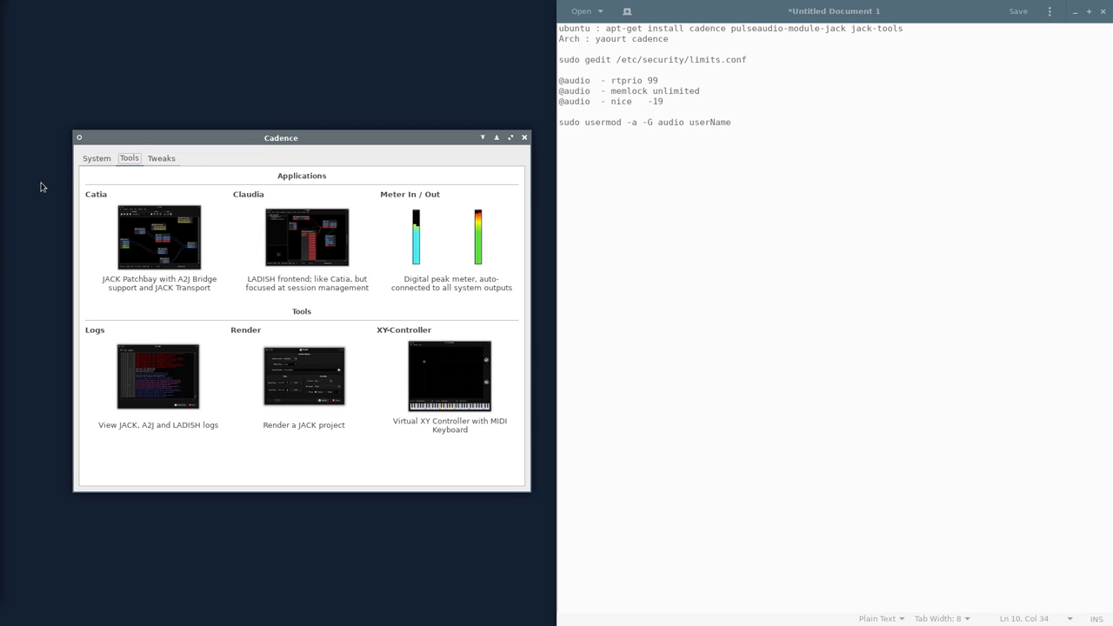
click(165, 263)
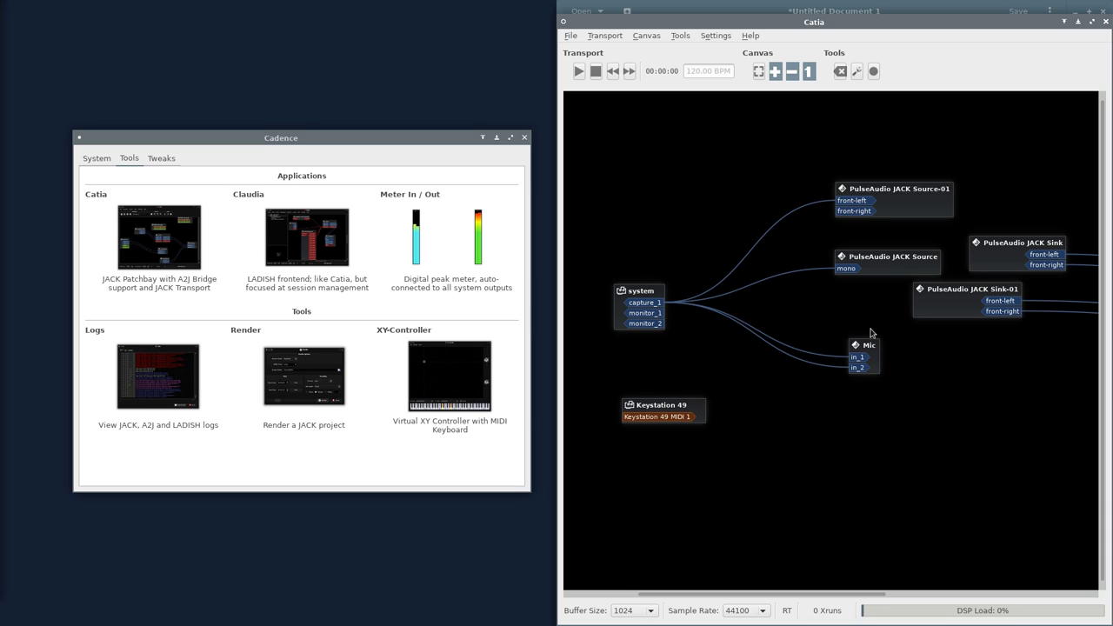
Step: Reposition the Mic node and pan across the Catia patchbay canvas, then close Catia
drag(873, 357, 843, 337)
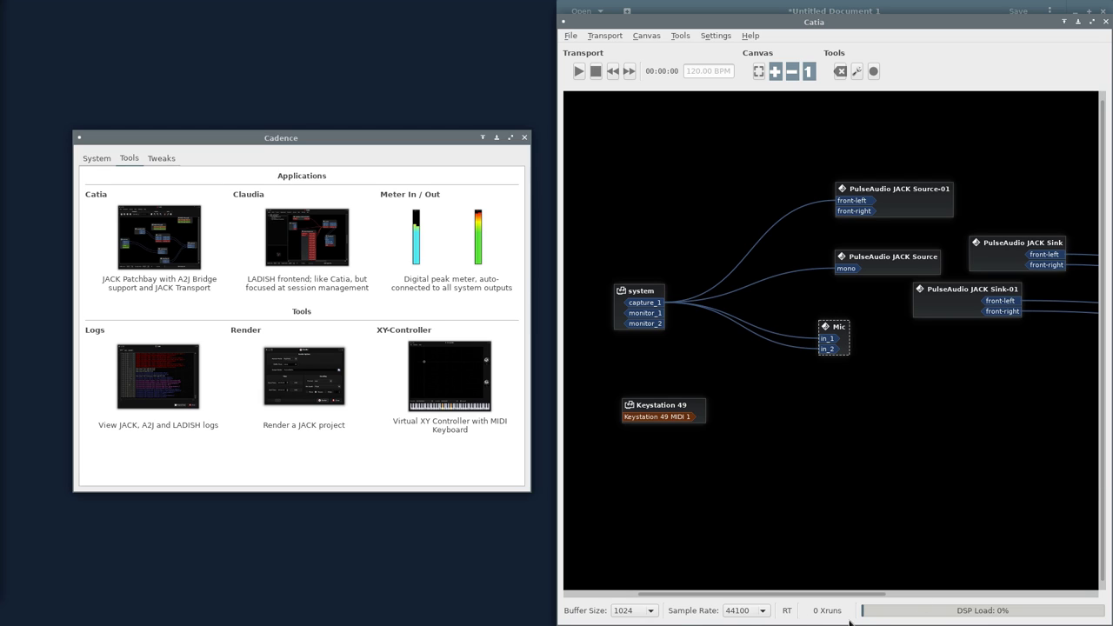
drag(800, 595, 1003, 595)
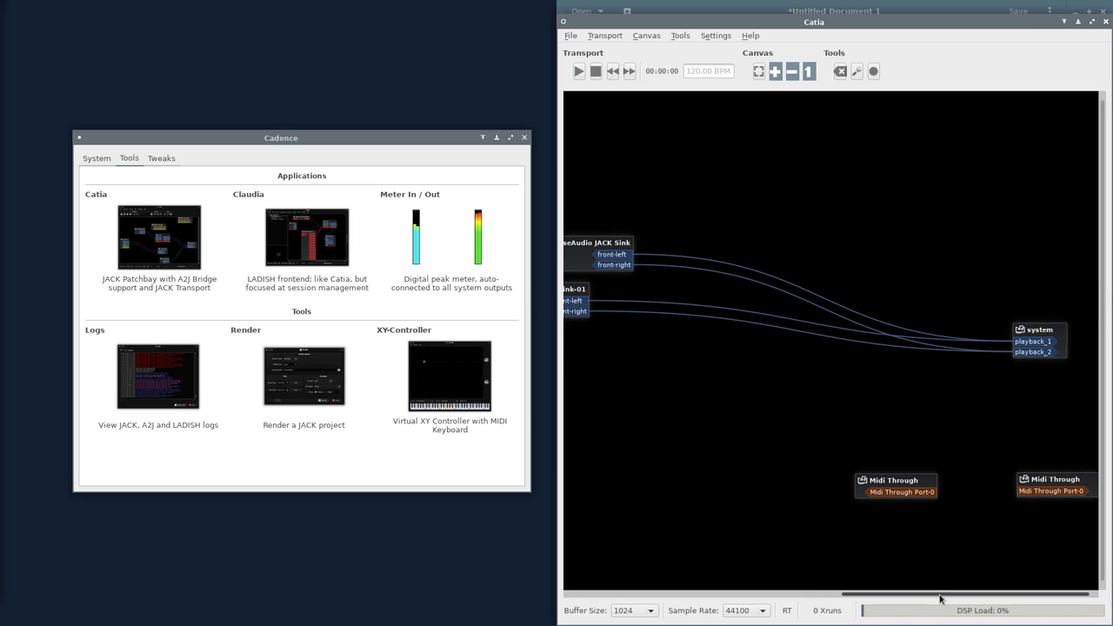
drag(939, 594, 806, 595)
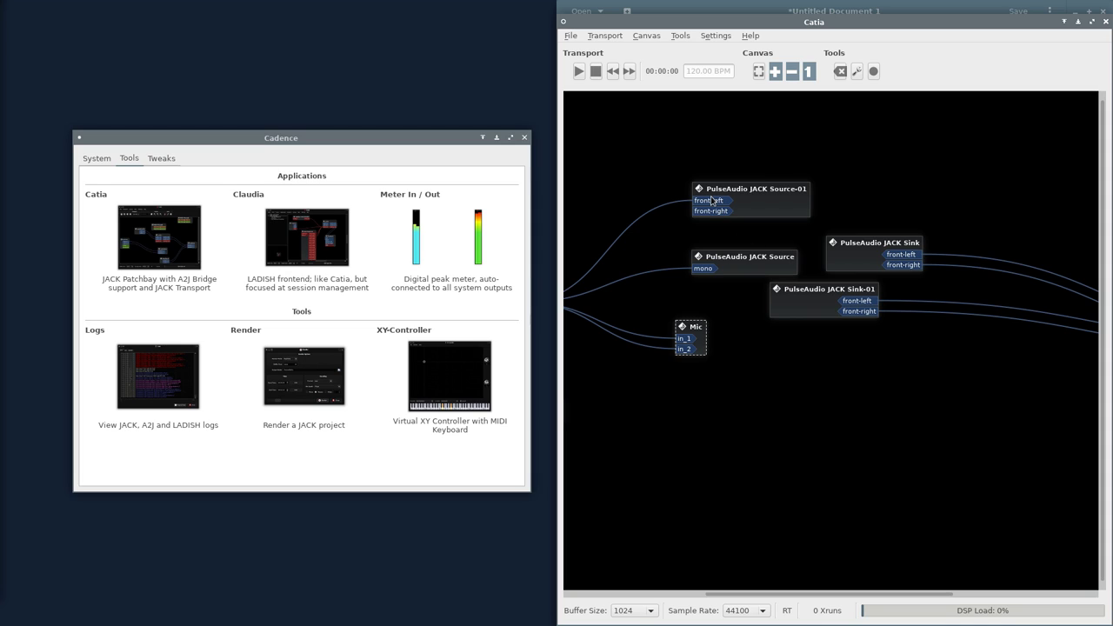
click(1105, 21)
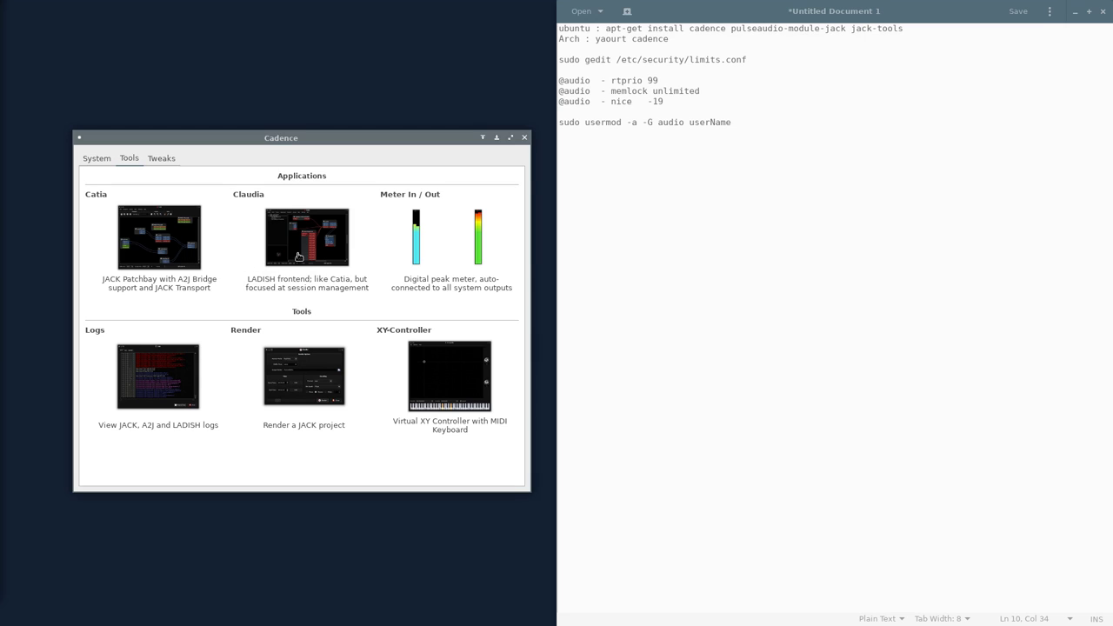
Step: Reopen Catia, connect the PulseAudio JACK Source mono output to Mic, and close it
click(173, 244)
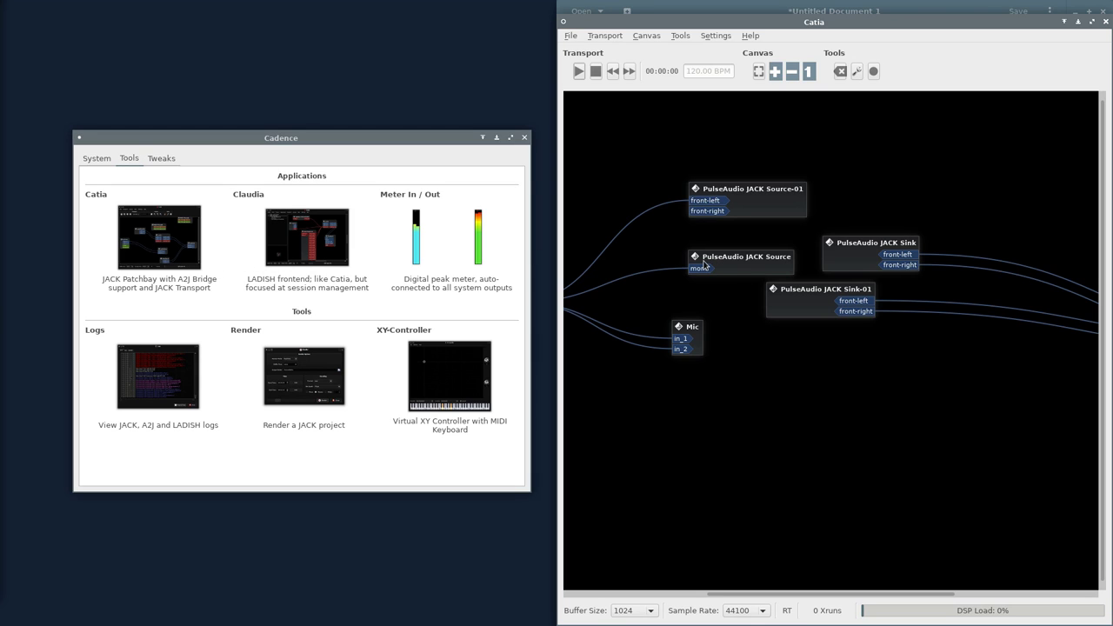
drag(704, 267, 654, 320)
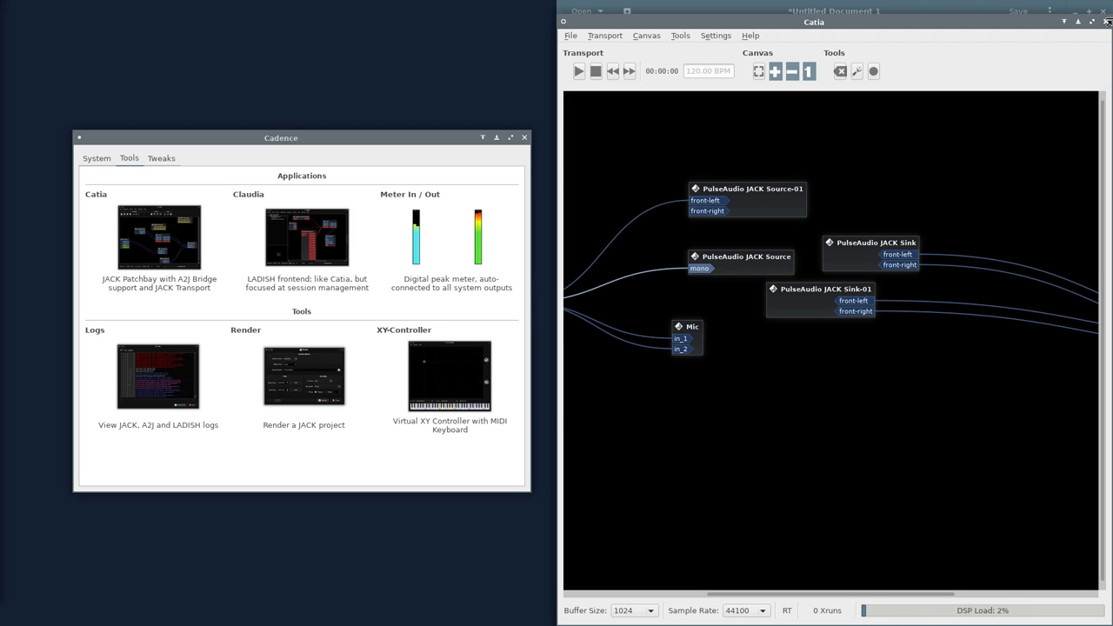
click(1106, 21)
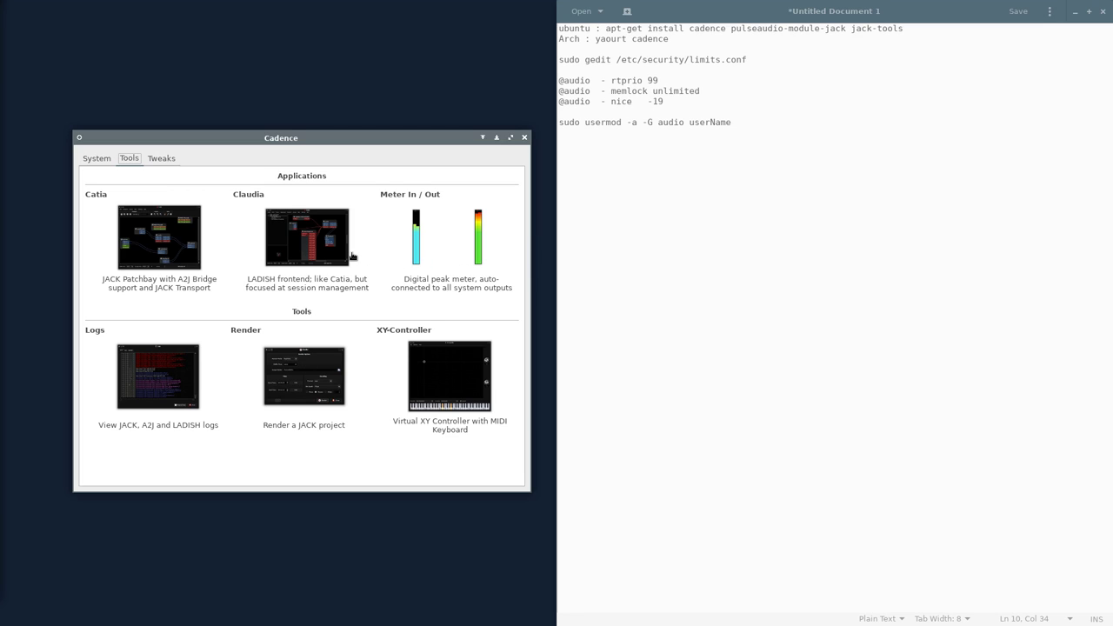
click(306, 250)
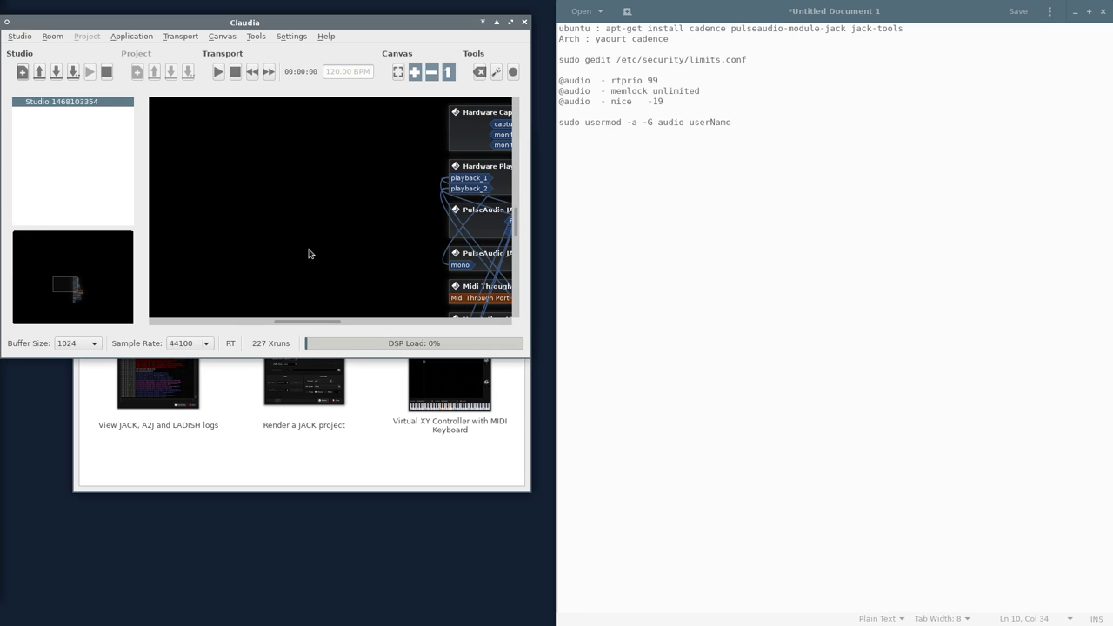
click(524, 22)
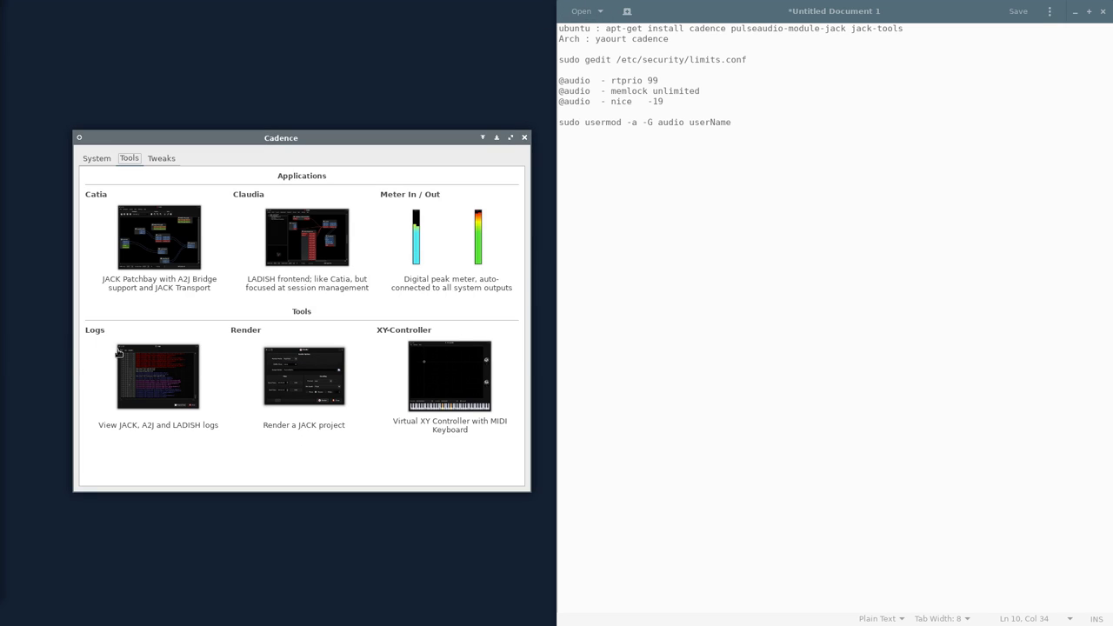
click(488, 242)
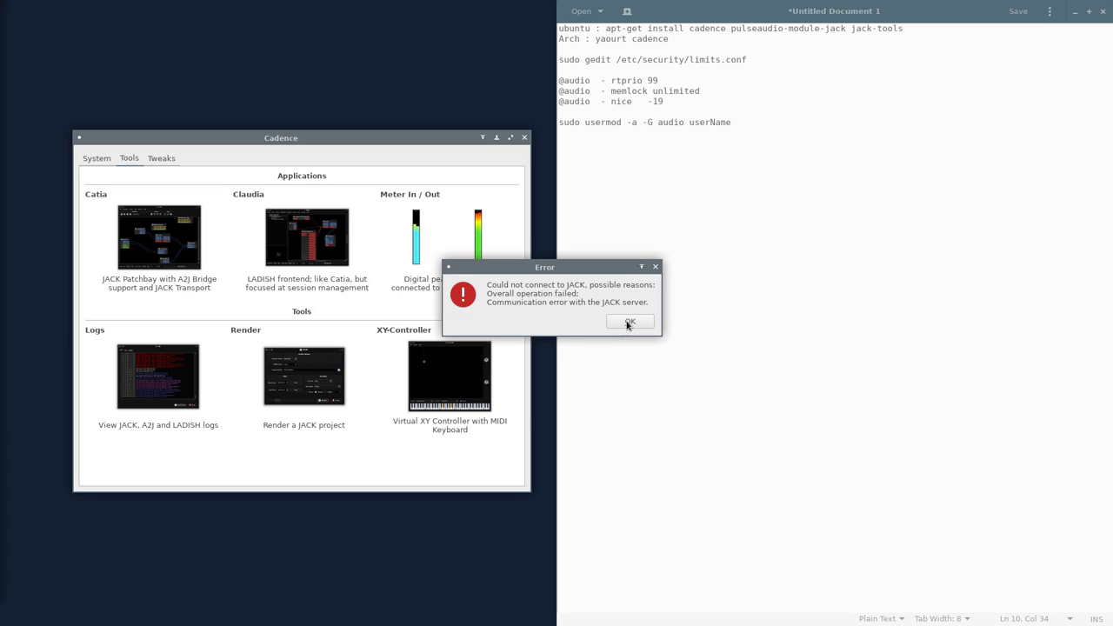
click(629, 322)
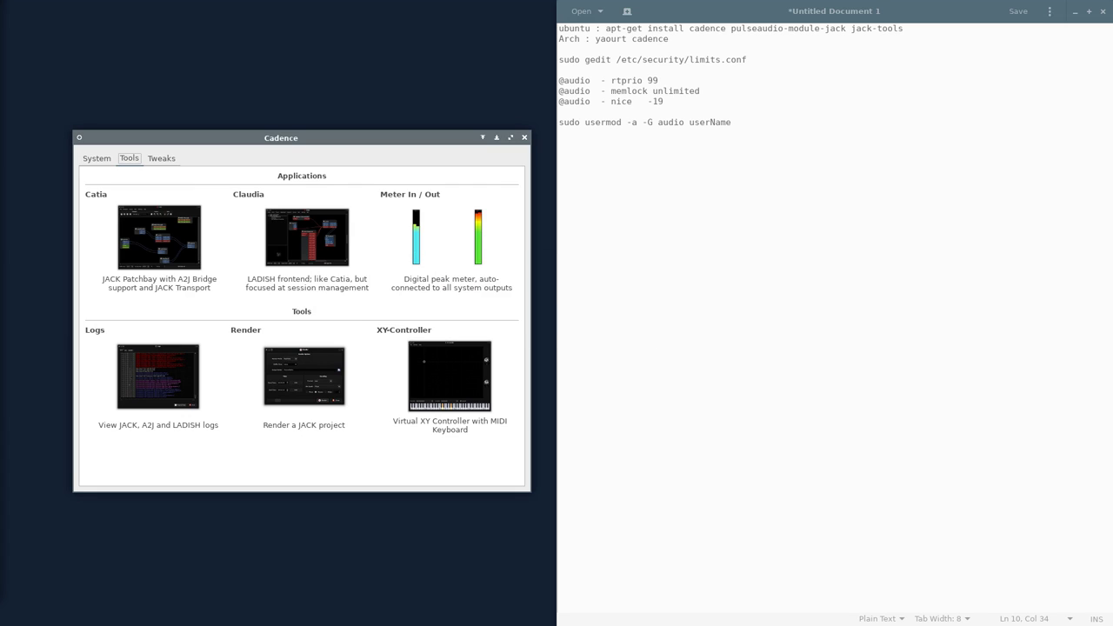
drag(305, 108, 585, 107)
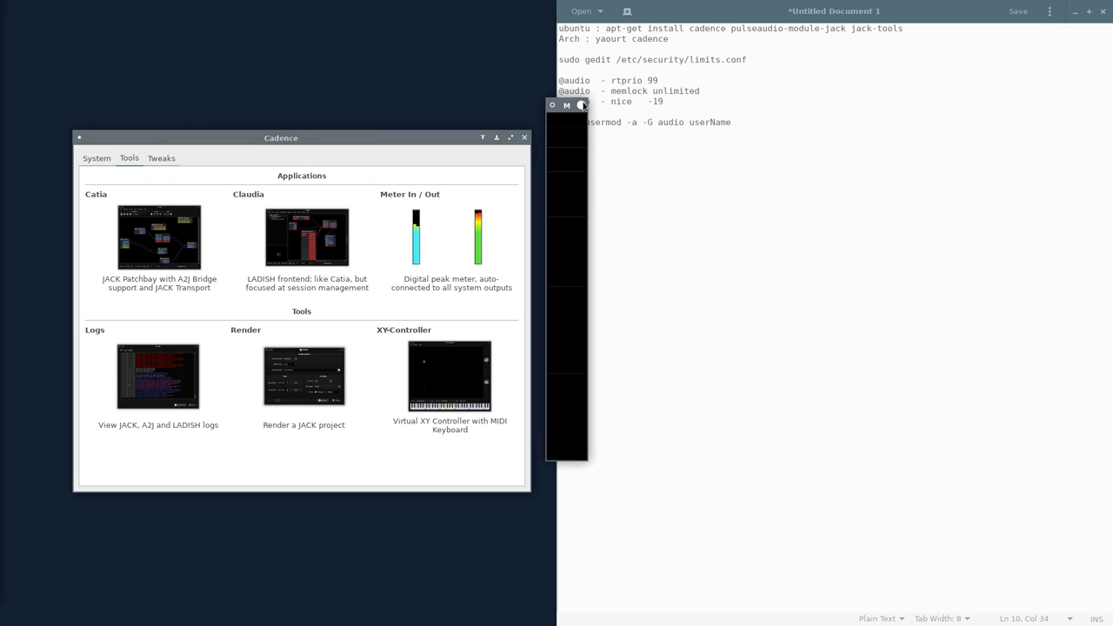
click(583, 106)
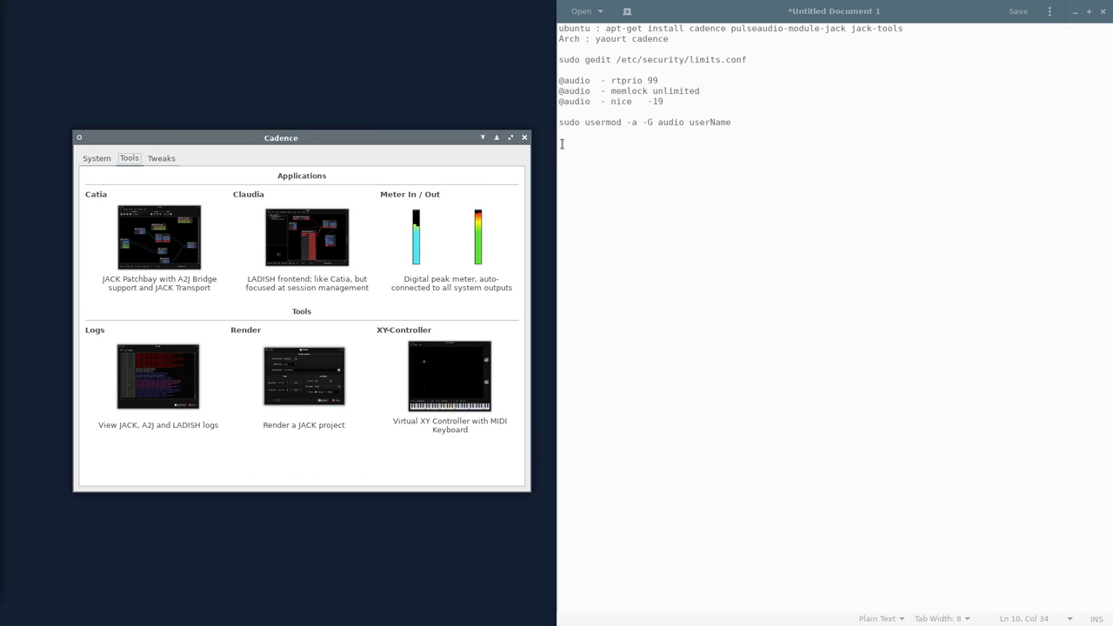
click(424, 214)
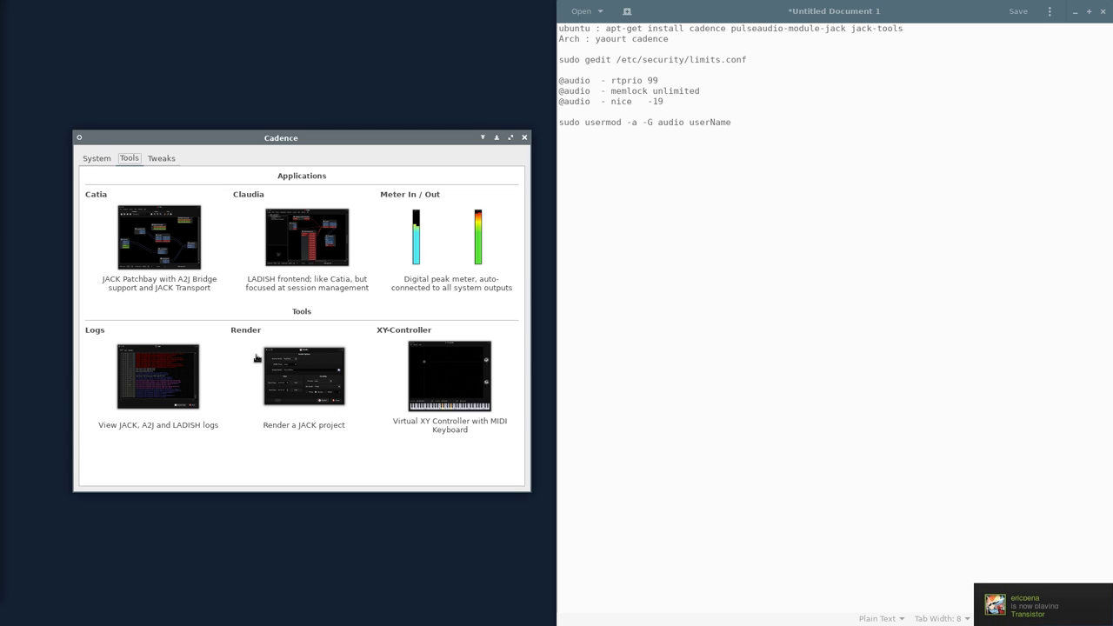
click(191, 360)
Step: Scroll through the JACK logs and close the Logs window
scroll(543, 402, up, 3)
scroll(543, 402, down, 5)
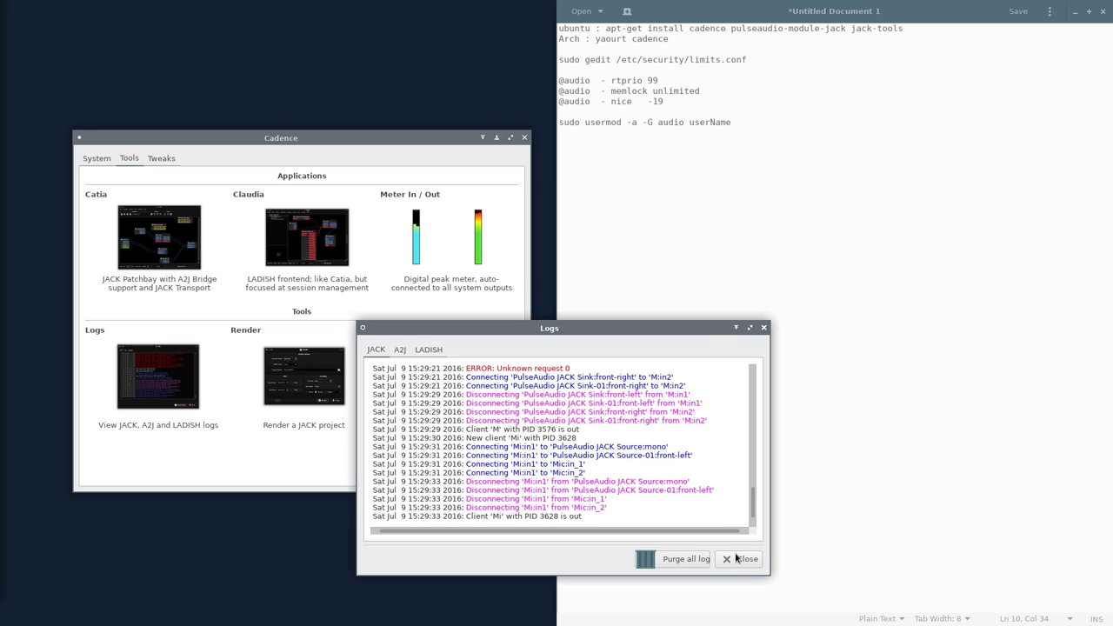
click(740, 559)
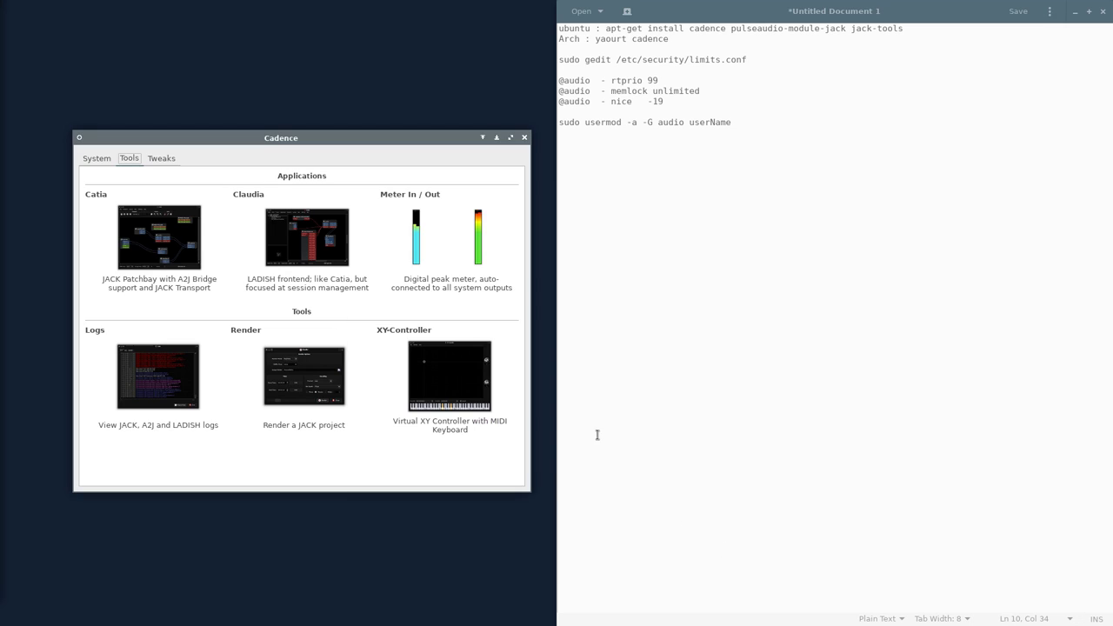
Step: Open and close the Render dialog, then the XY Controller
click(292, 388)
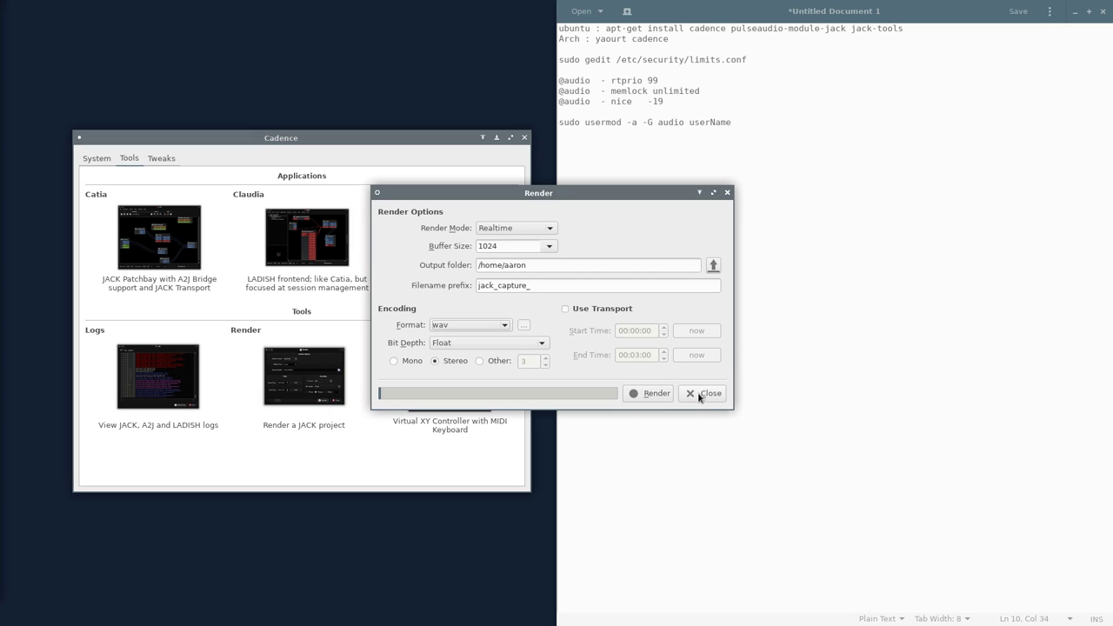
click(703, 394)
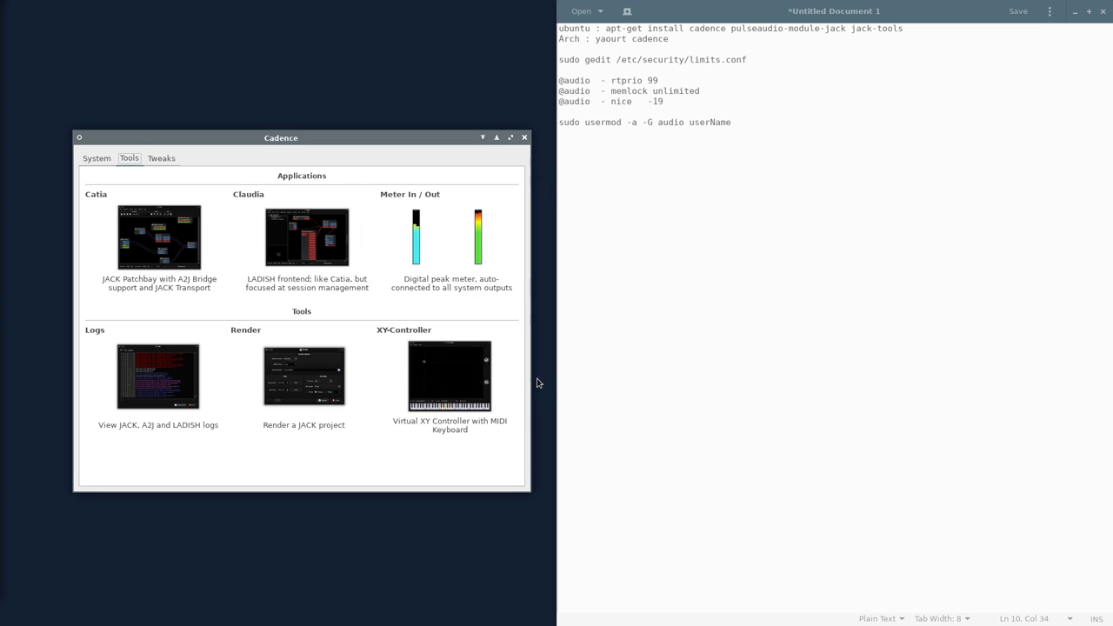
click(450, 374)
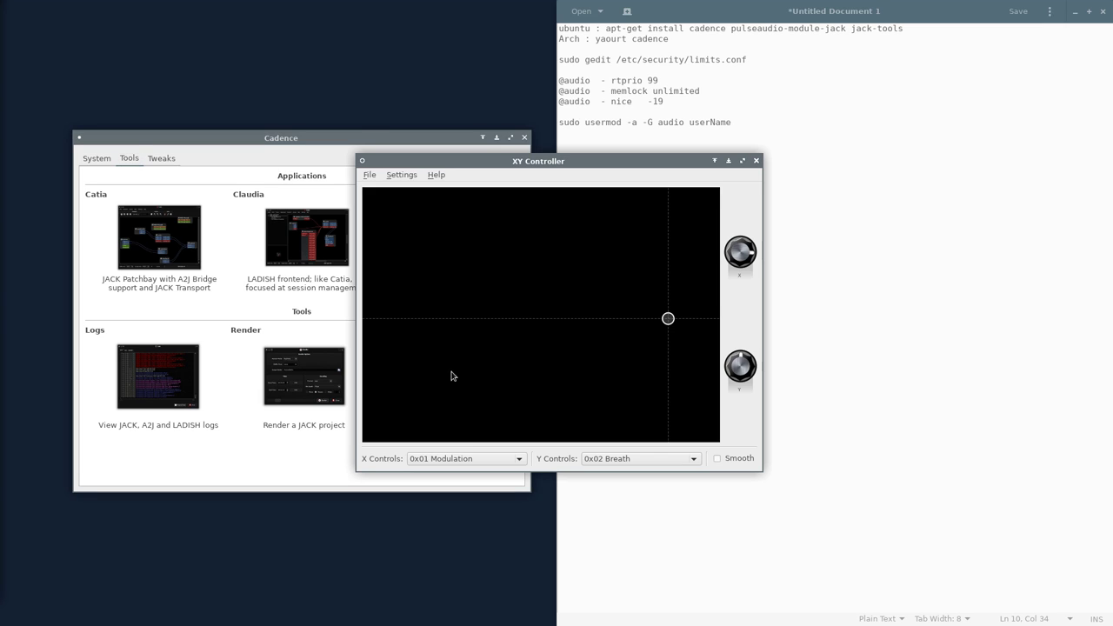
click(757, 160)
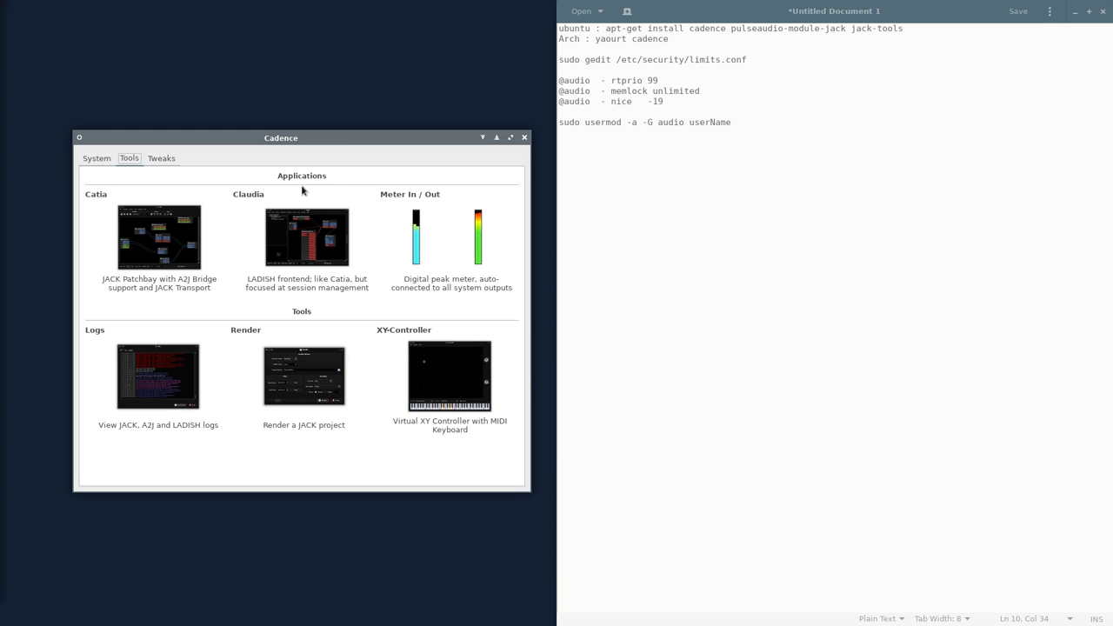
Step: In Tweaks, view Default Applications, then WineASIO settings (16 inputs, 16 outputs, 1024 buffer)
click(164, 160)
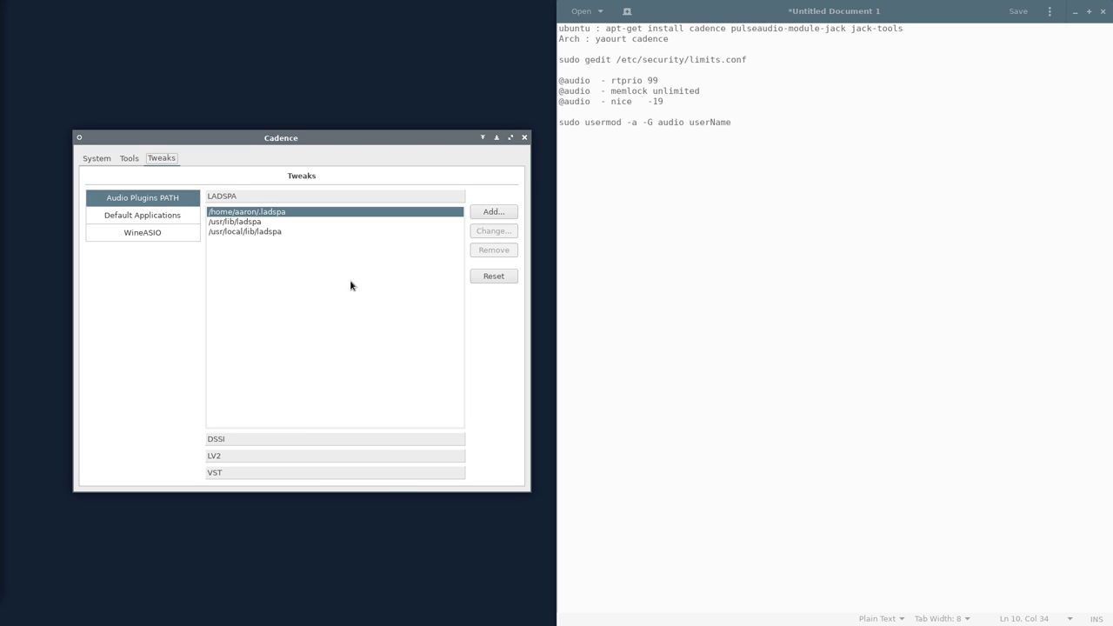
click(160, 214)
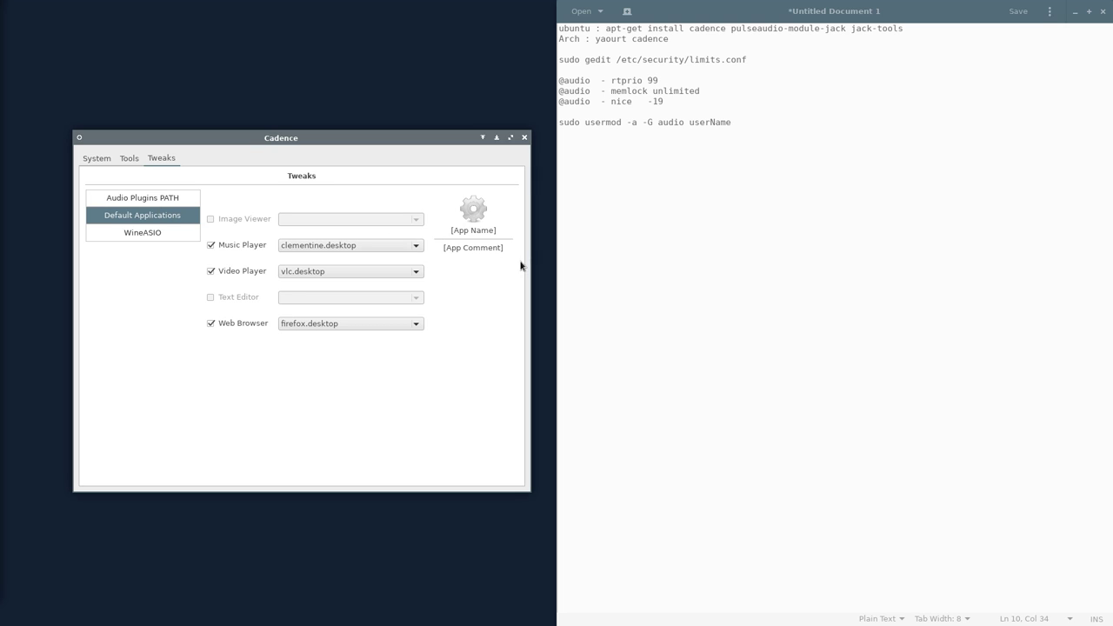
click(178, 237)
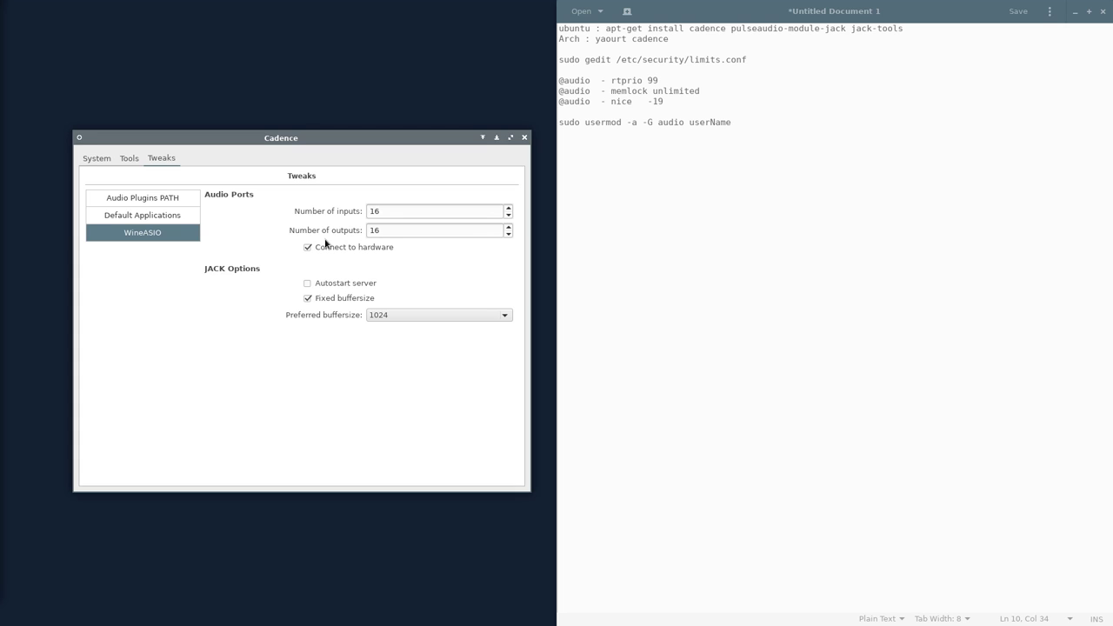
Step: Return to Cadence's System tab showing JACK realtime with 1024-sample buffers and PulseAudio bridged
click(96, 160)
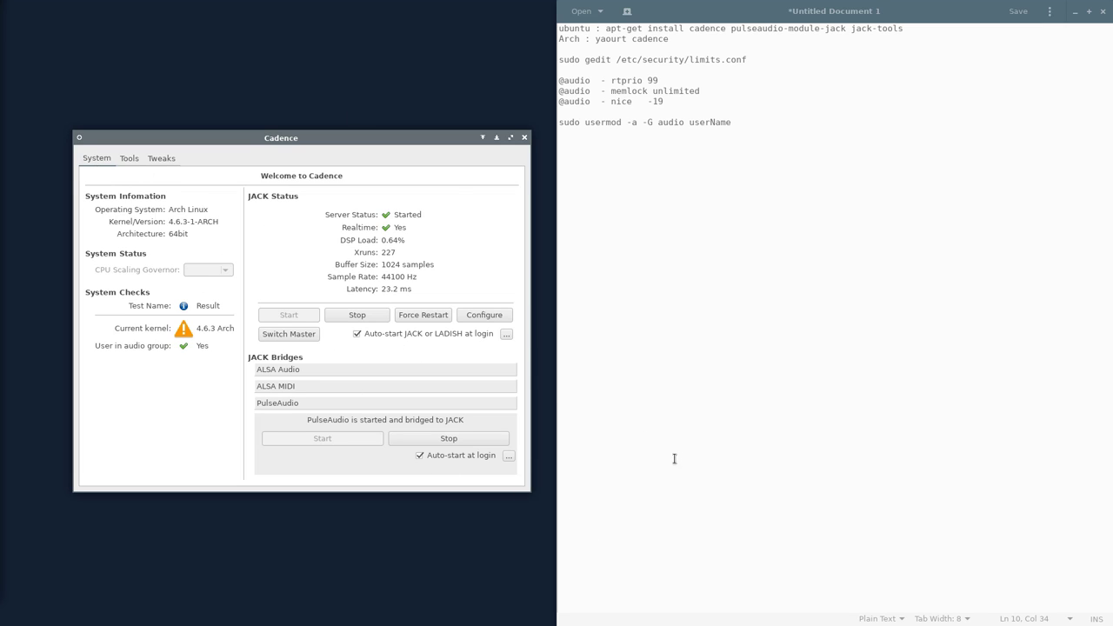